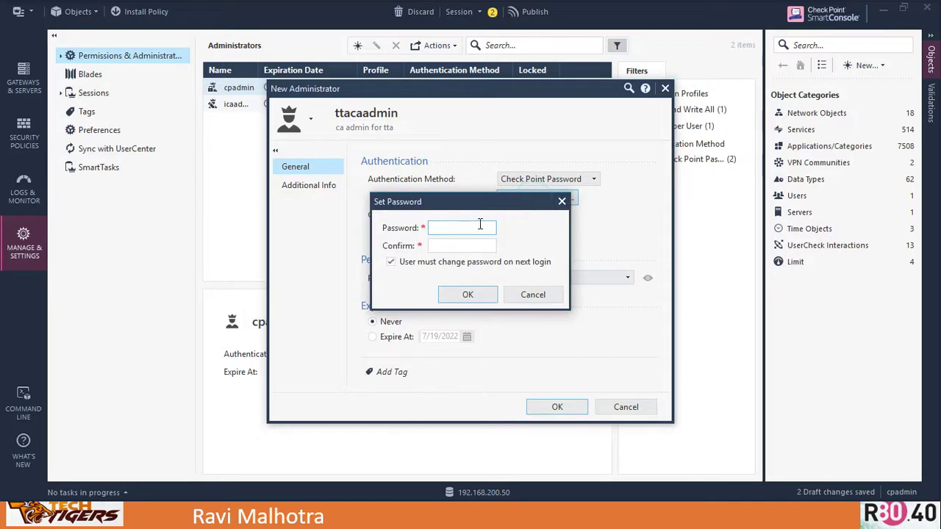
# - Enter and confirm a password for the new administrator and accept it
pyautogui.write('••••••••••')
pyautogui.press('Tab')
pyautogui.write('•')
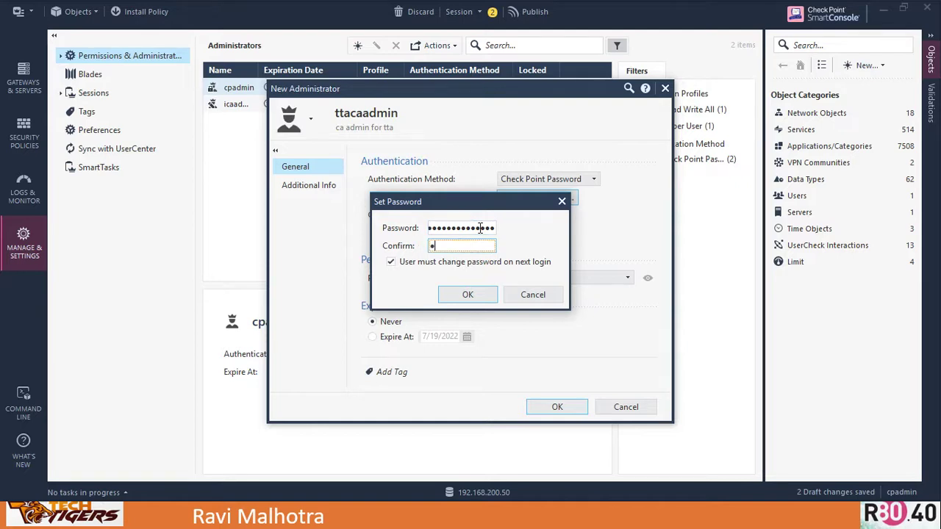
pyautogui.write('•••••••••••••')
pyautogui.click(473, 295)
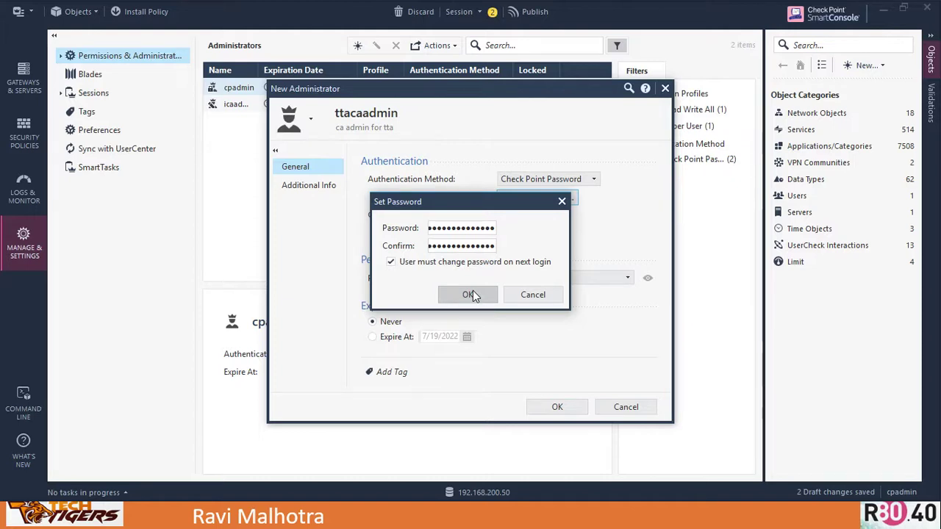
pyautogui.click(391, 263)
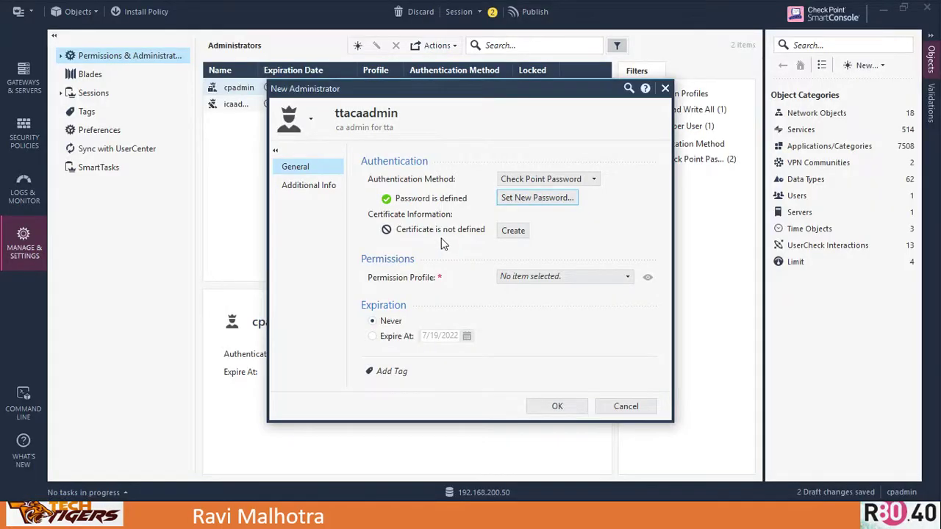
# - Redo the password with 'must change at next login' cleared, retyping the mismatched confirmation
pyautogui.click(534, 199)
pyautogui.click(455, 227)
pyautogui.write('aaaaaaaaaa')
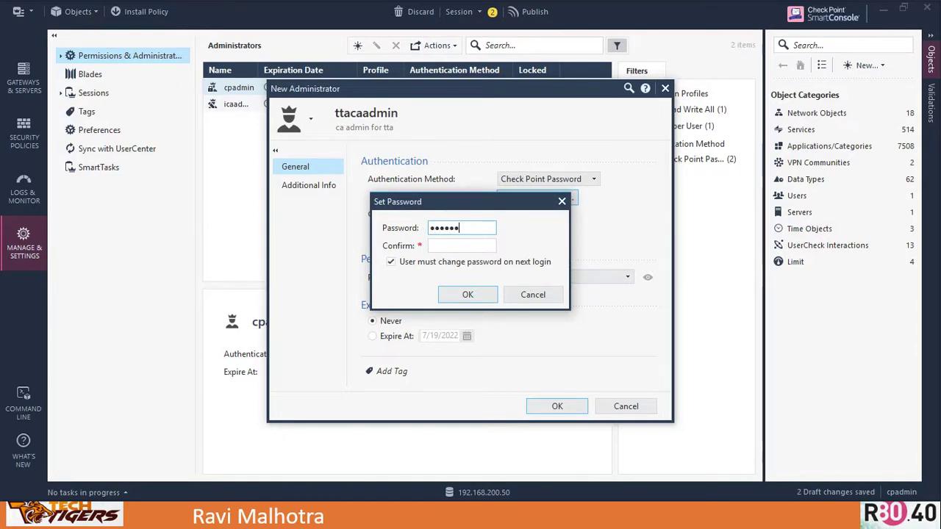
pyautogui.write('aaaa')
pyautogui.press('Tab')
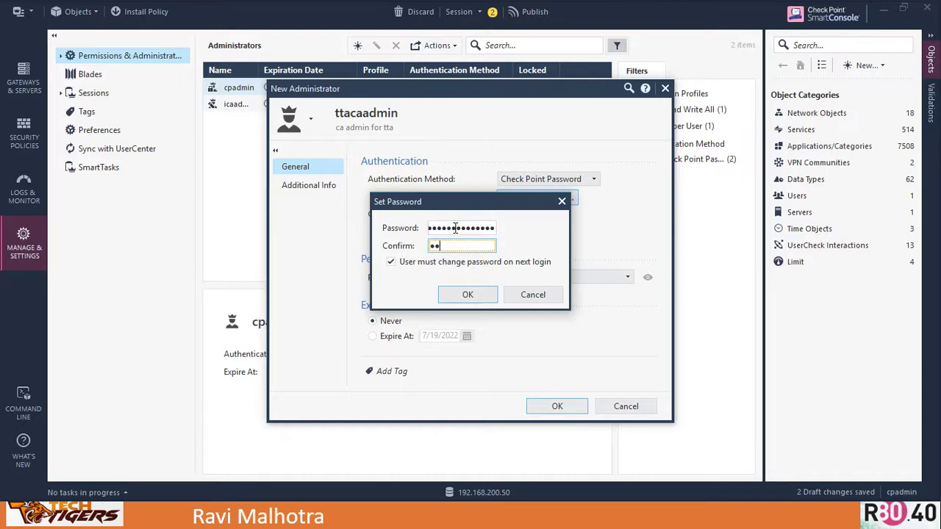
pyautogui.write('aaaaaaaaaaaaaa')
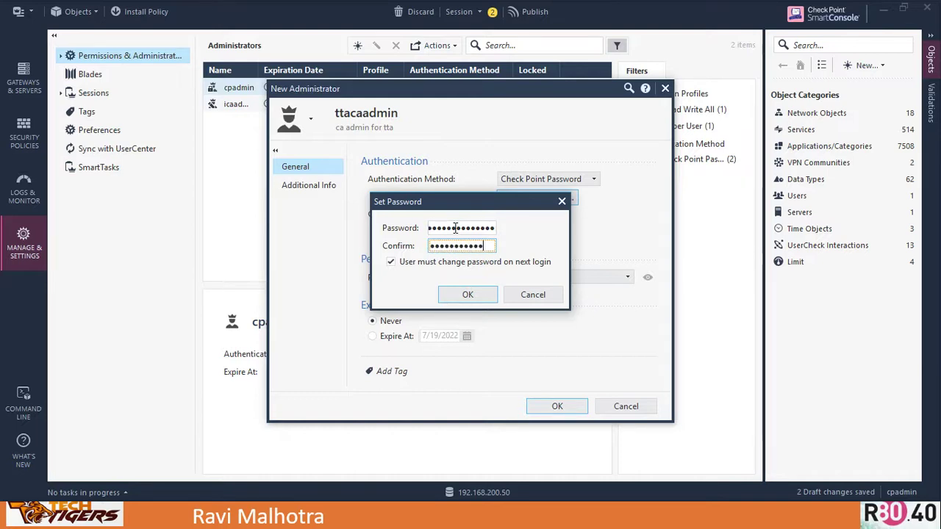
pyautogui.press('Tab')
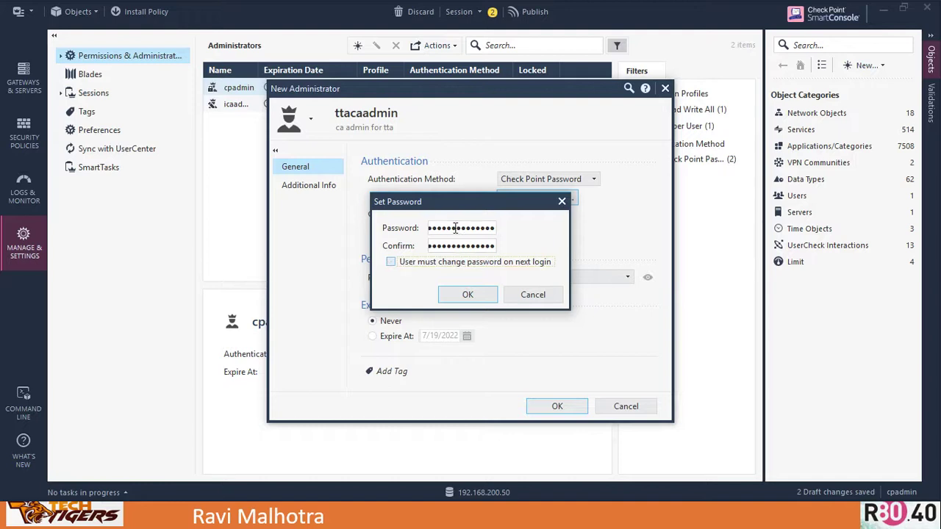
pyautogui.click(468, 294)
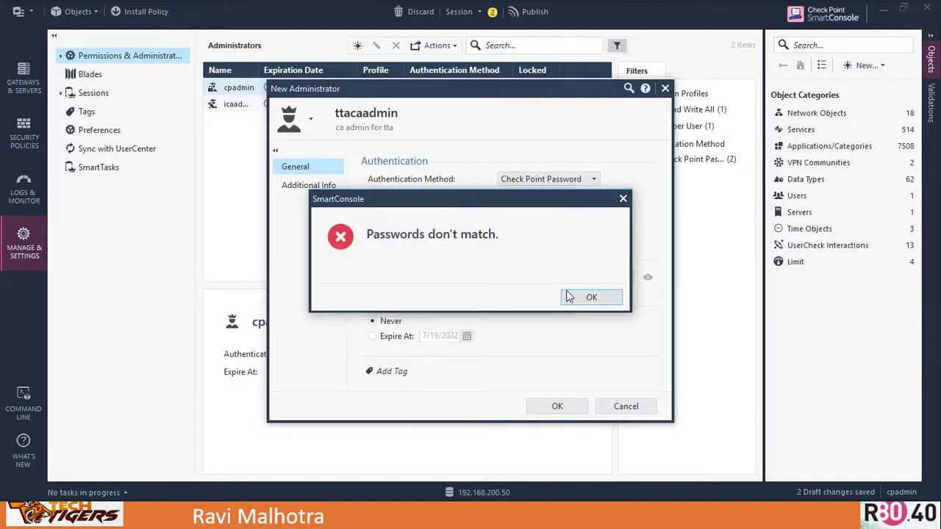
pyautogui.click(582, 297)
pyautogui.doubleClick(464, 246)
pyautogui.write('aaaaaaaaaaaaa')
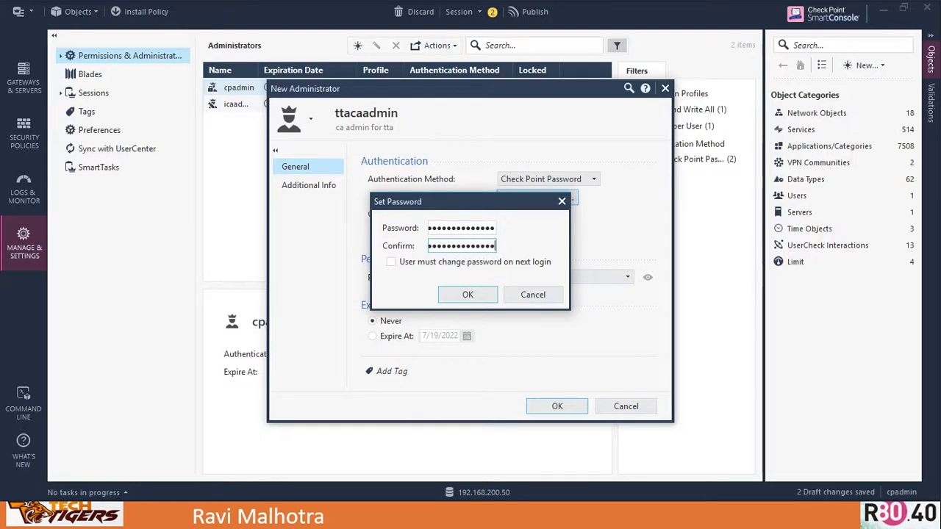
pyautogui.click(468, 295)
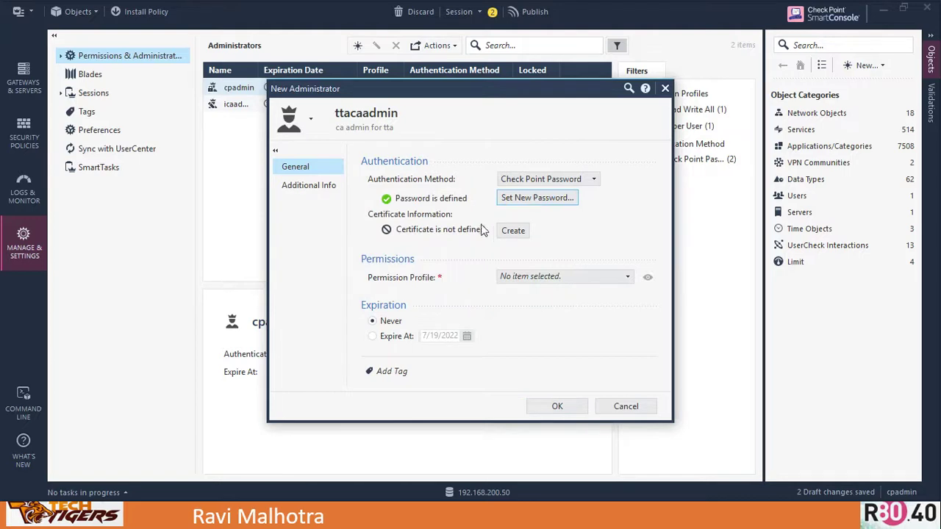
# - Create a password-protected certificate for ttacaadmin and save it to the Desktop as ttacaadmin
pyautogui.click(513, 233)
pyautogui.click(489, 235)
pyautogui.press('Tab')
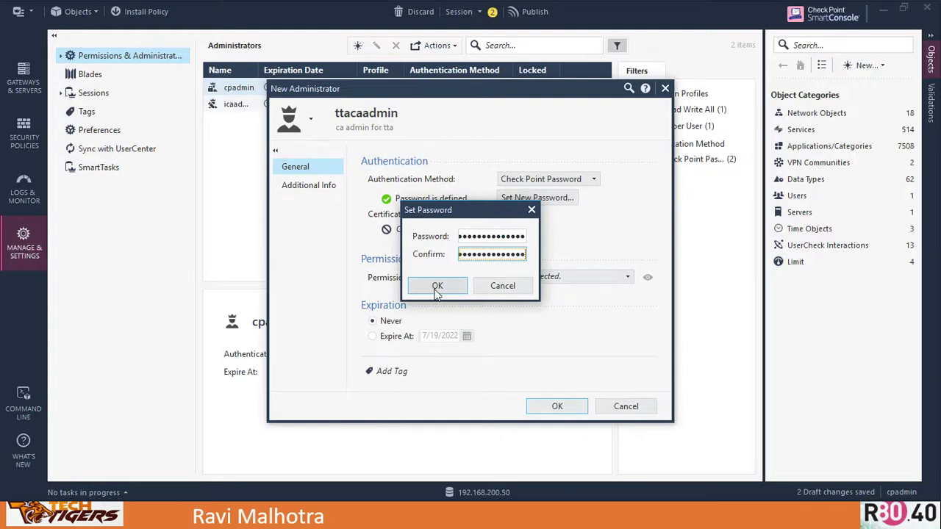
pyautogui.click(437, 287)
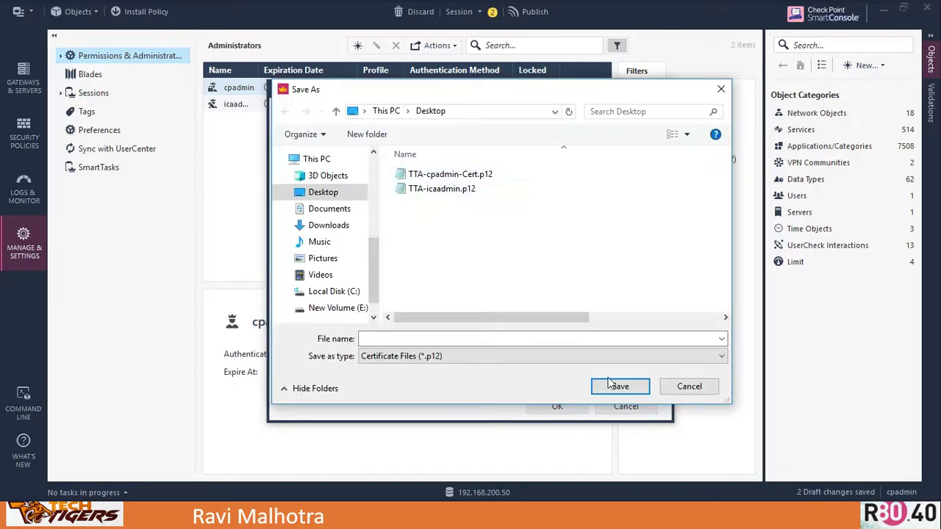
pyautogui.click(383, 339)
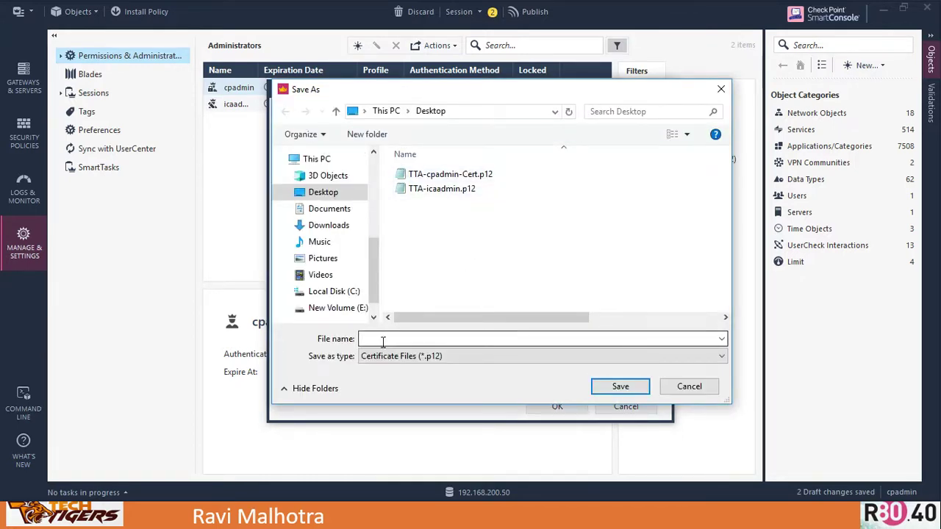
pyautogui.write('tta')
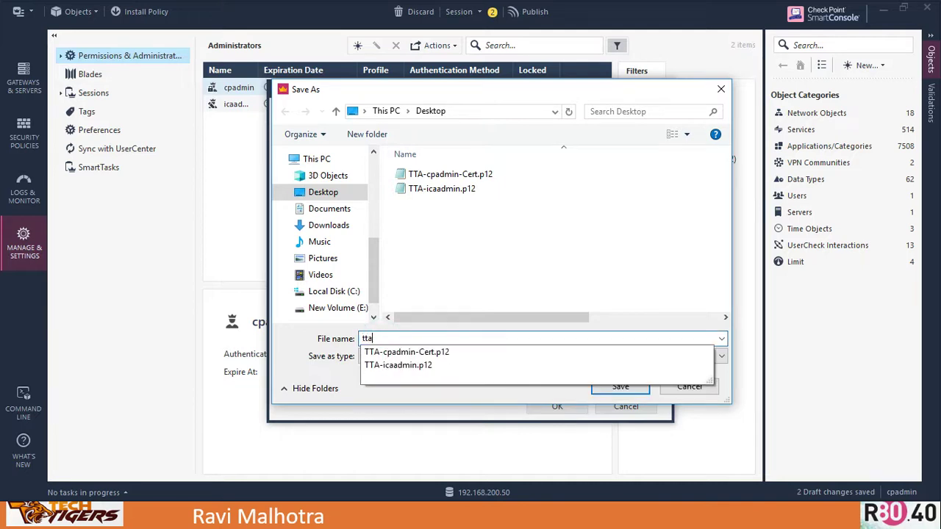
pyautogui.write('caadmin')
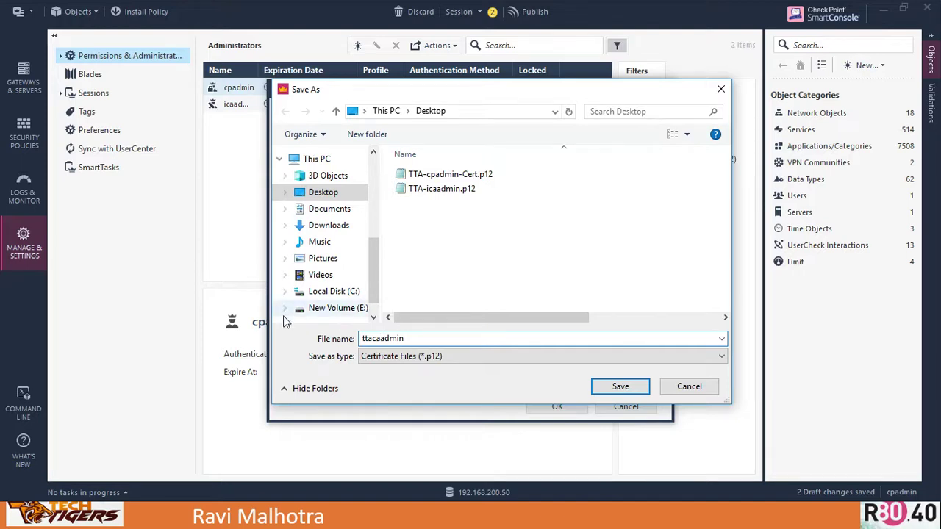
pyautogui.click(620, 390)
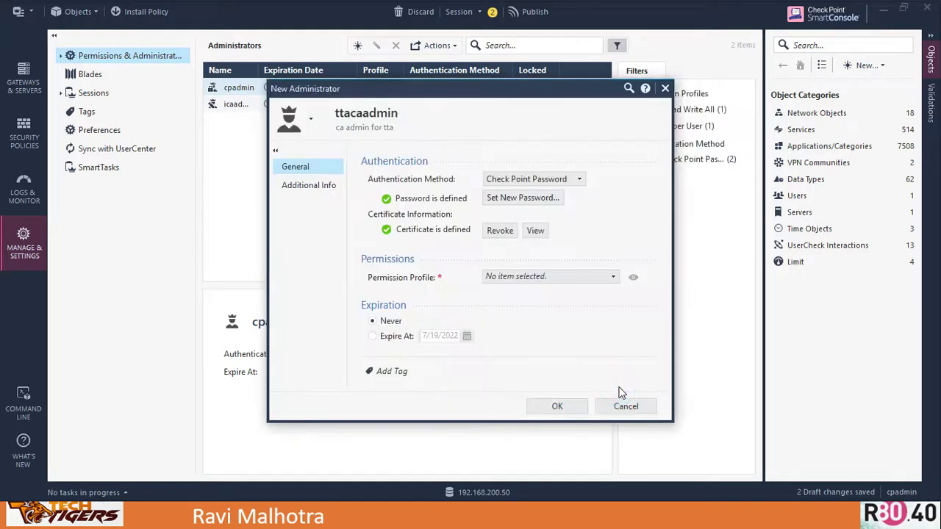
# - Assign the Read Write All permission profile and add the administrator
pyautogui.click(538, 277)
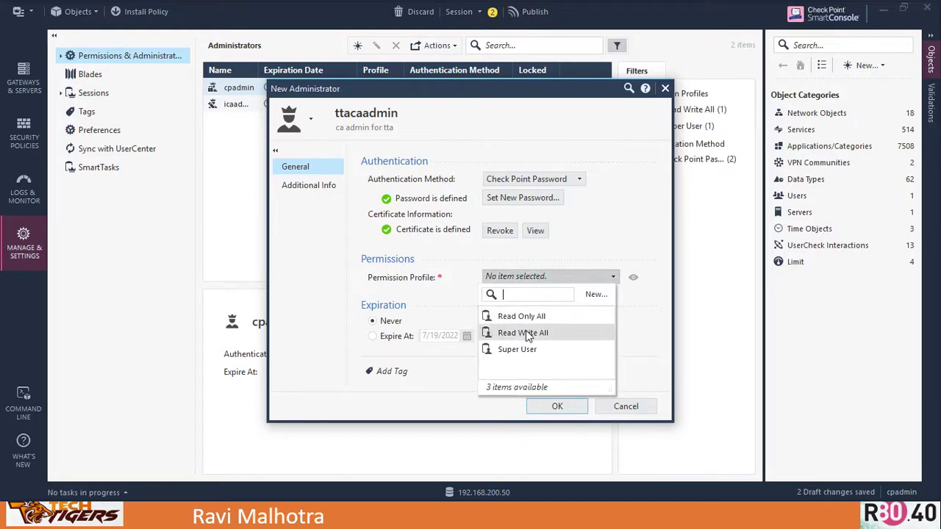
pyautogui.click(525, 333)
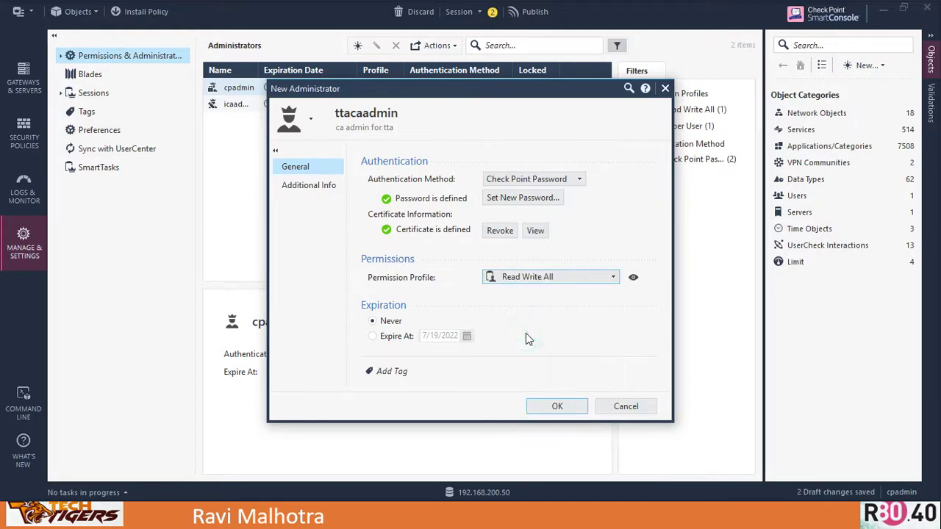
pyautogui.click(552, 404)
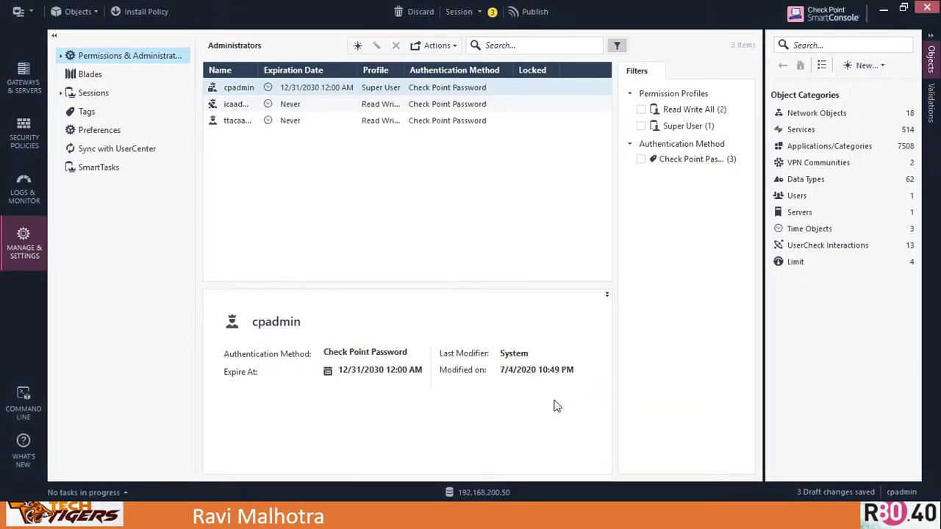
# - Widen the Name column and view ttacaadmin's settings read-only, then close them
pyautogui.click(284, 211)
pyautogui.moveTo(257, 71); pyautogui.dragTo(307, 74)
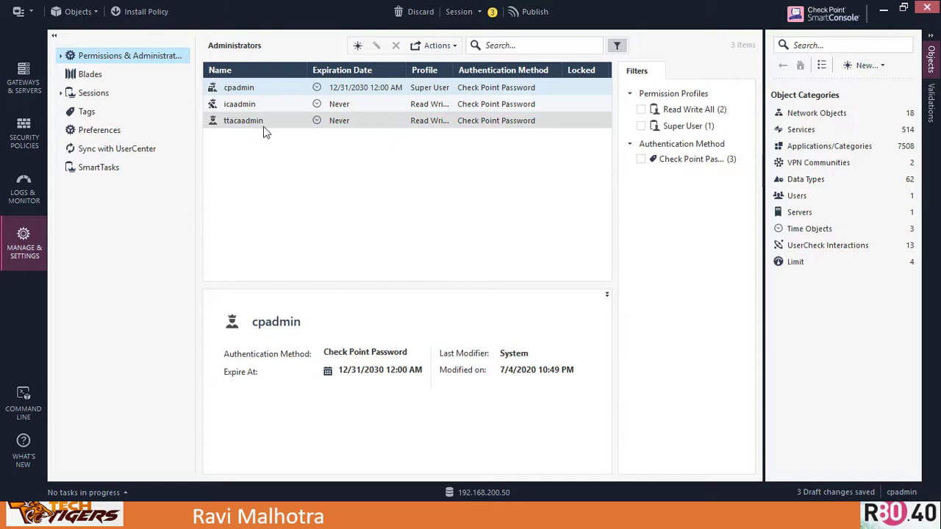
pyautogui.click(241, 122)
pyautogui.rightClick(240, 124)
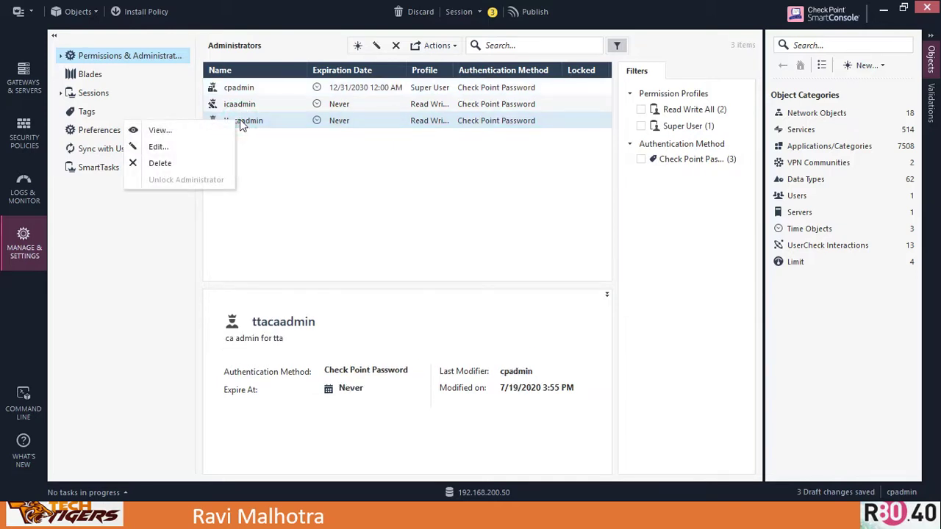
pyautogui.click(169, 134)
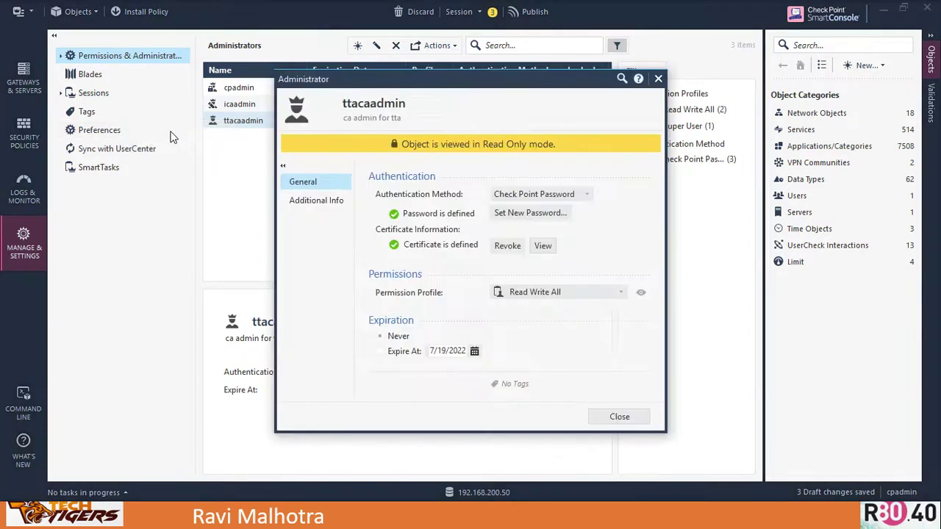
pyautogui.click(619, 416)
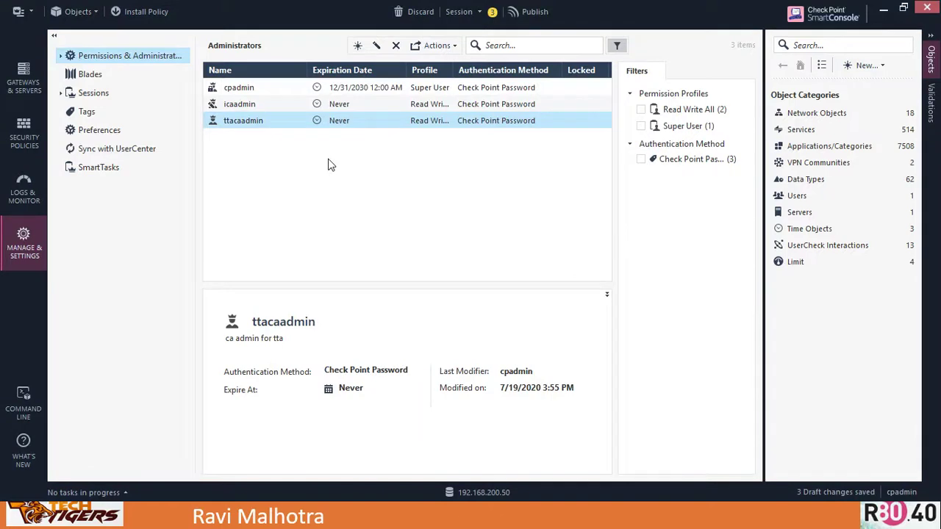
# - View ttacaadmin's certificate details showing CN=ttacaadmin, OU=users, then close both windows
pyautogui.rightClick(307, 153)
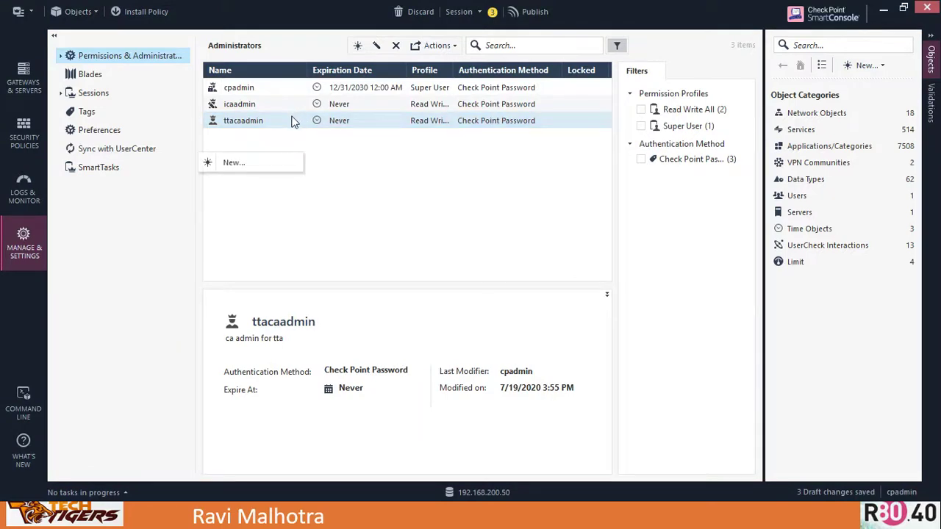
pyautogui.rightClick(293, 122)
pyautogui.click(389, 215)
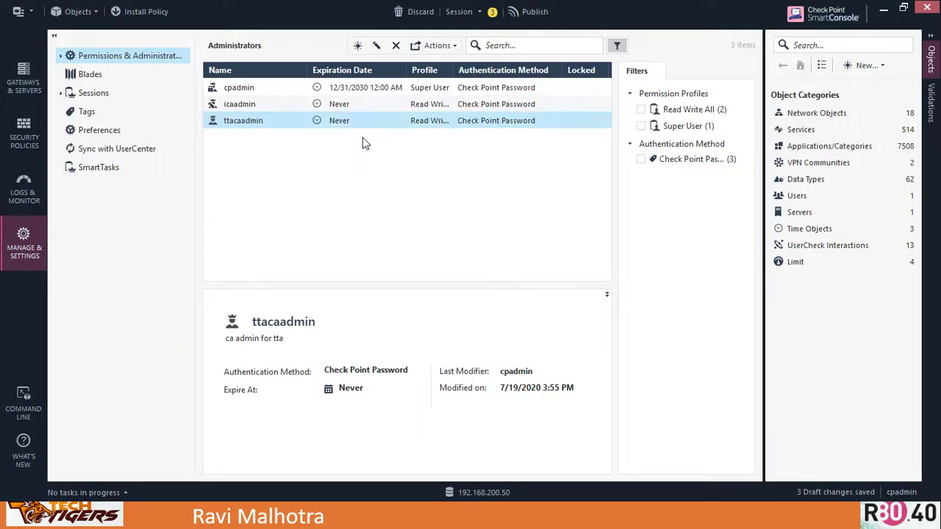
pyautogui.rightClick(505, 123)
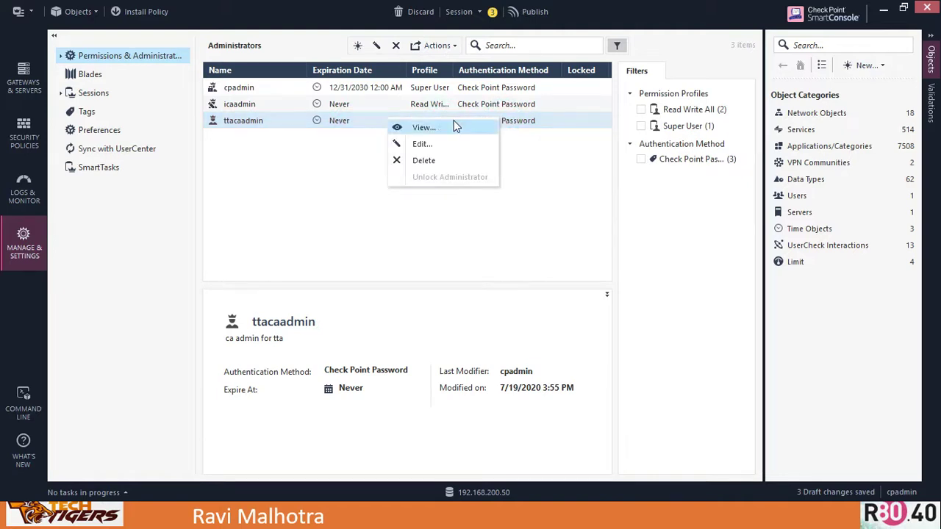
pyautogui.click(424, 128)
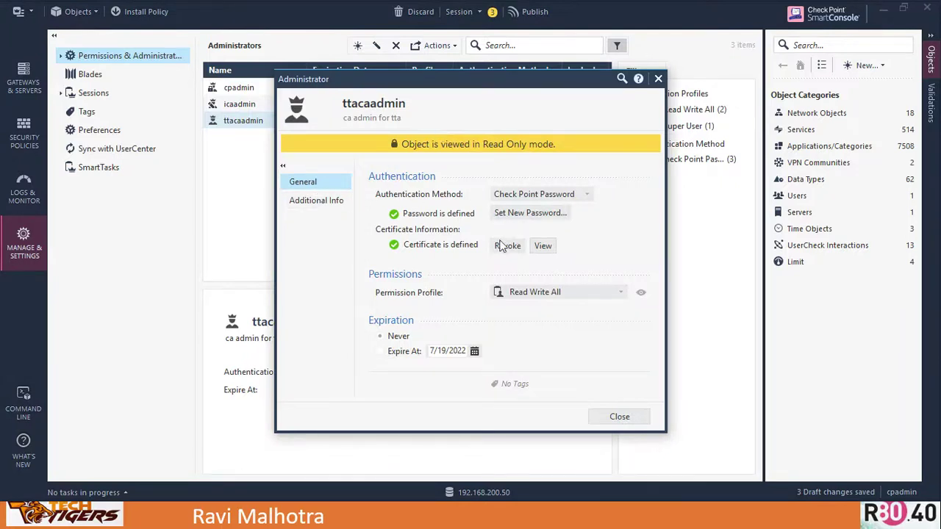
pyautogui.click(544, 248)
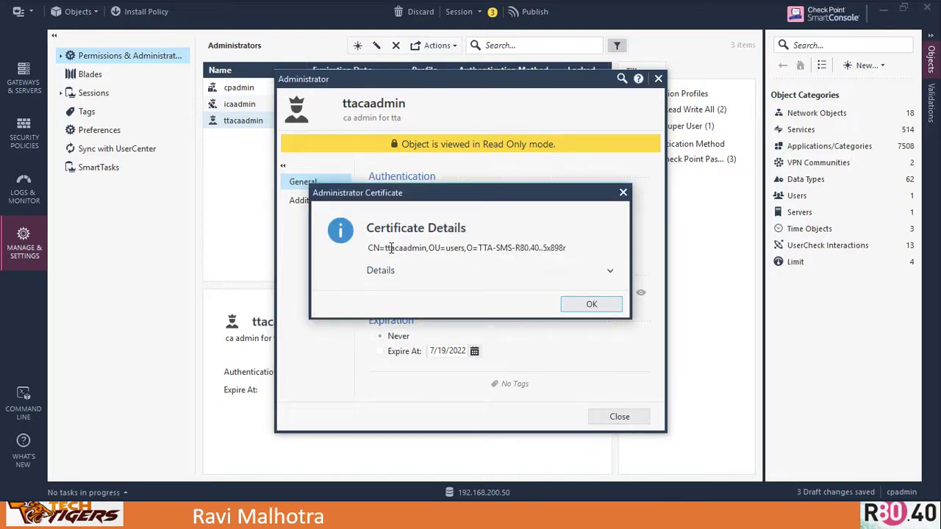
pyautogui.moveTo(370, 250); pyautogui.dragTo(578, 250)
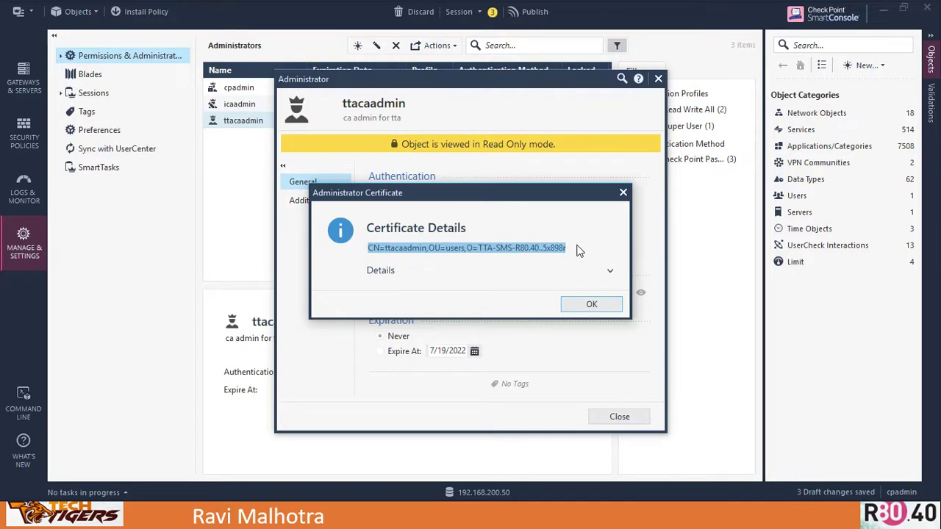
pyautogui.click(592, 306)
pyautogui.click(619, 417)
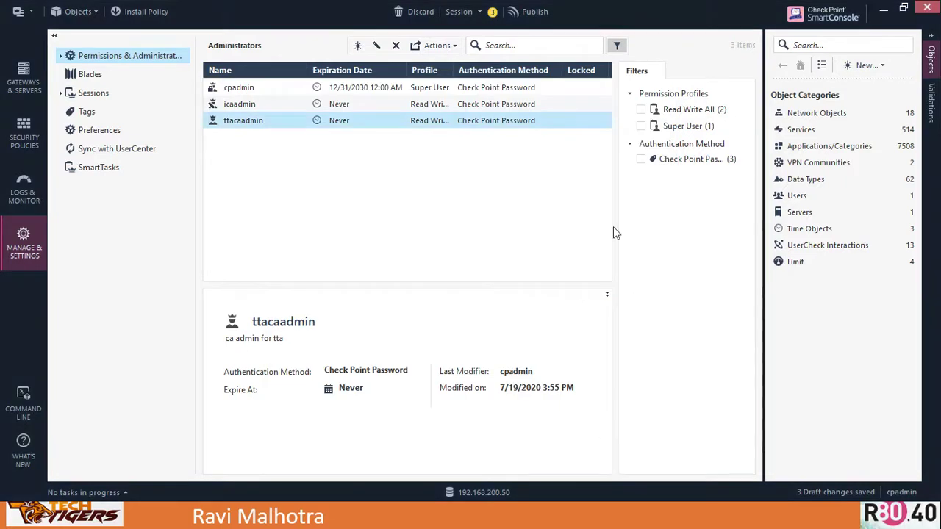
# - Open ttacaadmin for editing and recheck the certificate's distinguished name before closing
pyautogui.doubleClick(417, 122)
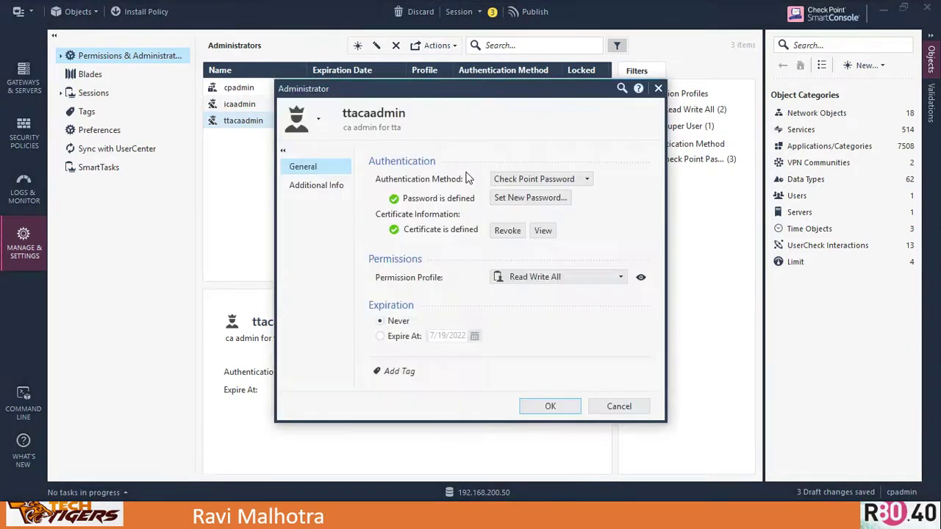
pyautogui.click(546, 234)
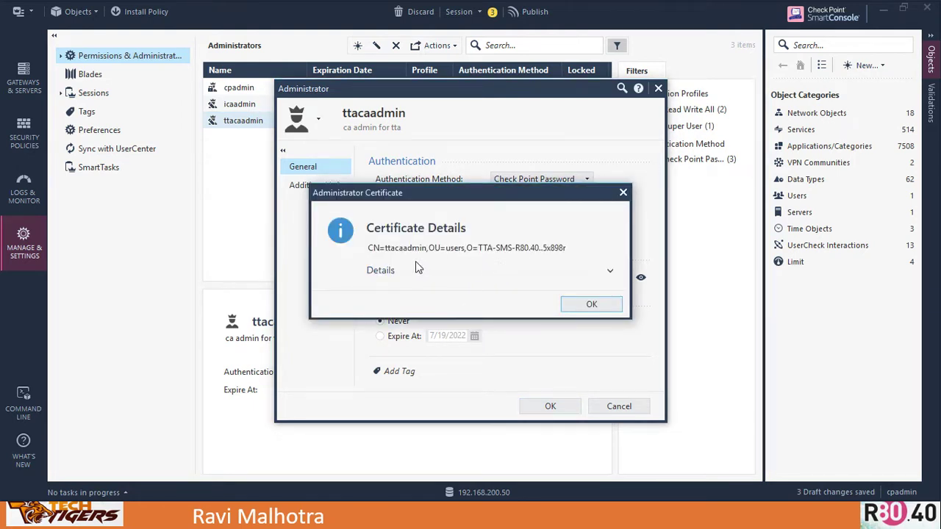
pyautogui.moveTo(370, 248); pyautogui.dragTo(577, 252)
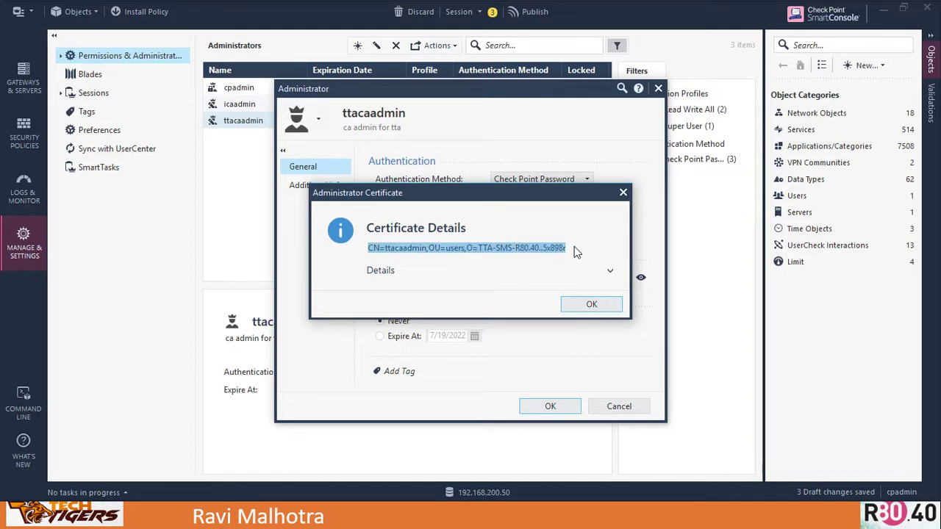
pyautogui.click(590, 305)
pyautogui.click(549, 406)
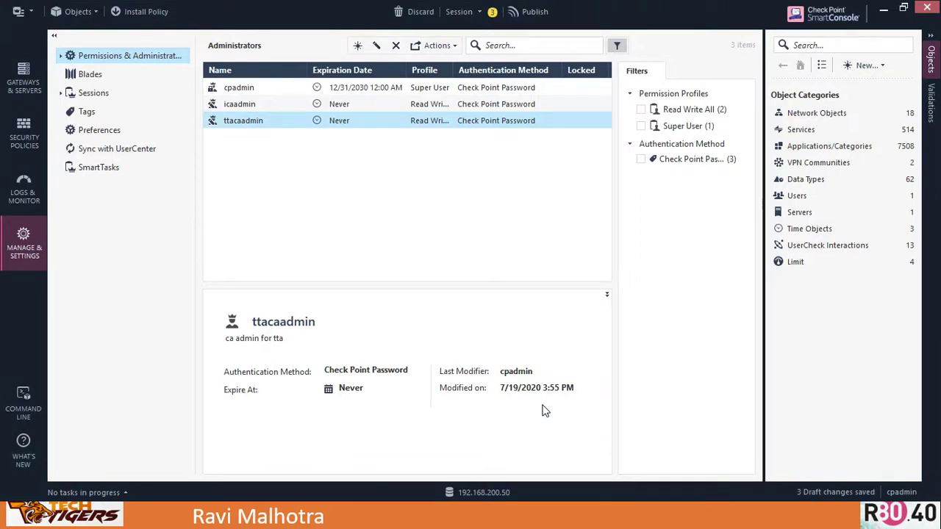
# - Launch certmgr.msc from the Windows Start search
pyautogui.press('super')
pyautogui.click(98, 516)
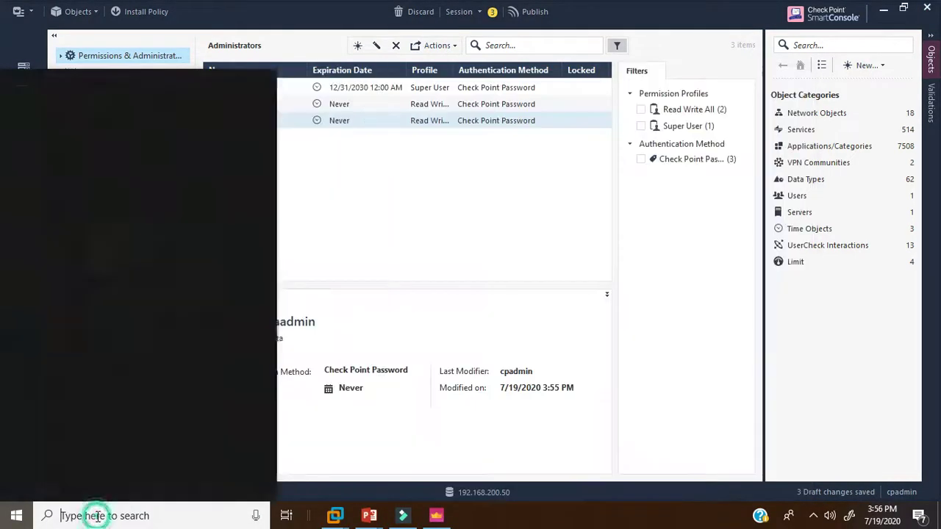
pyautogui.write('certmgr.msc')
pyautogui.press('Return')
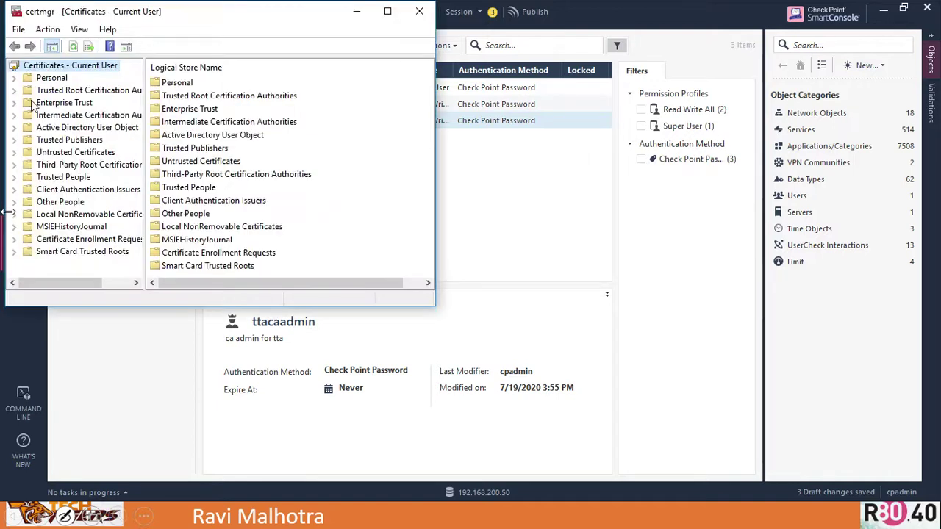
# - Open the Personal store (3 certificates) and browse its Action and File menus and search dialog
pyautogui.click(52, 78)
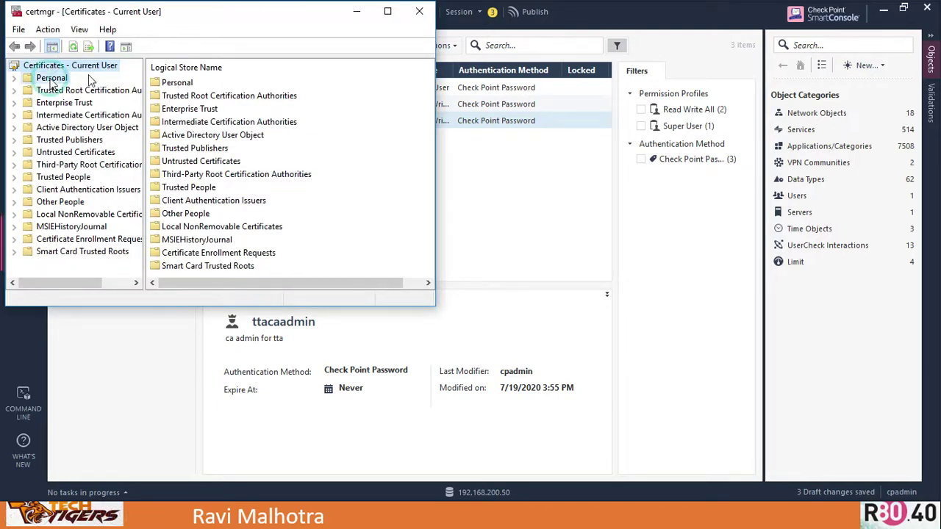
pyautogui.click(45, 31)
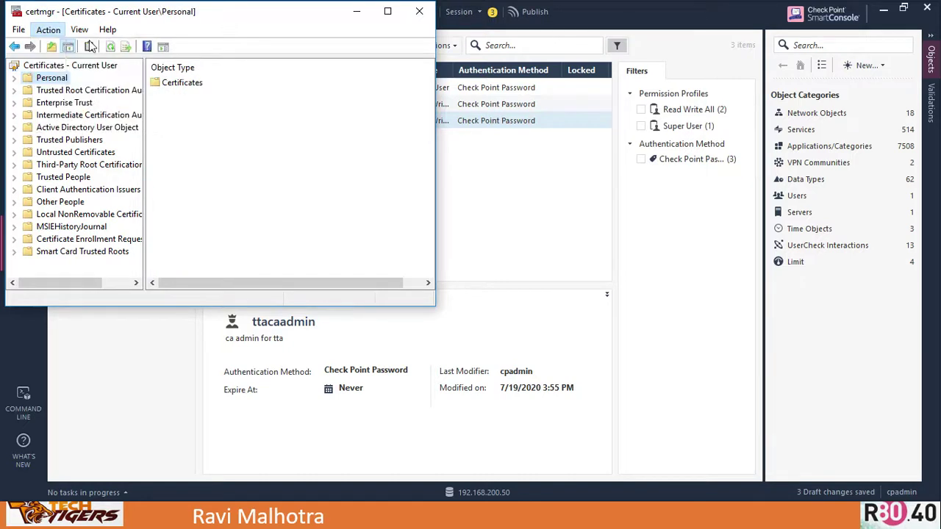
pyautogui.click(20, 30)
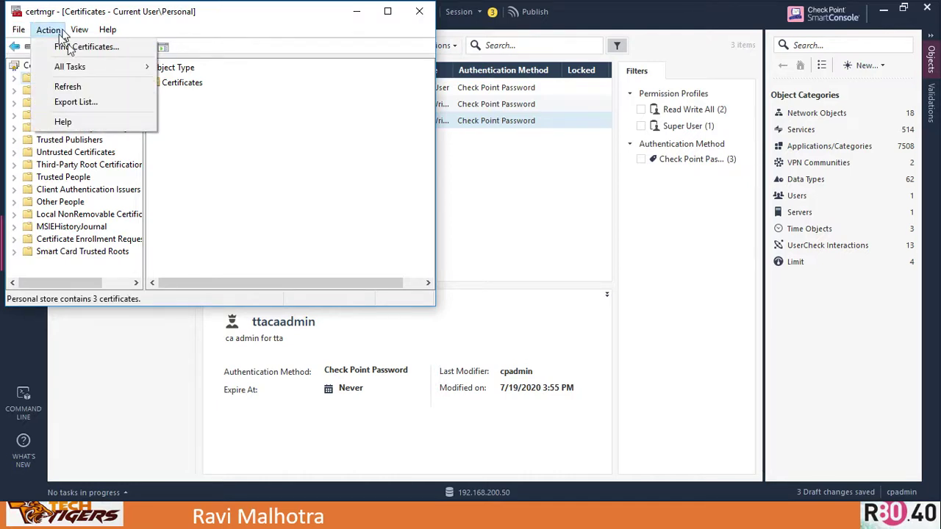
pyautogui.click(63, 33)
pyautogui.hotkey('alt', 'a')
pyautogui.click(61, 47)
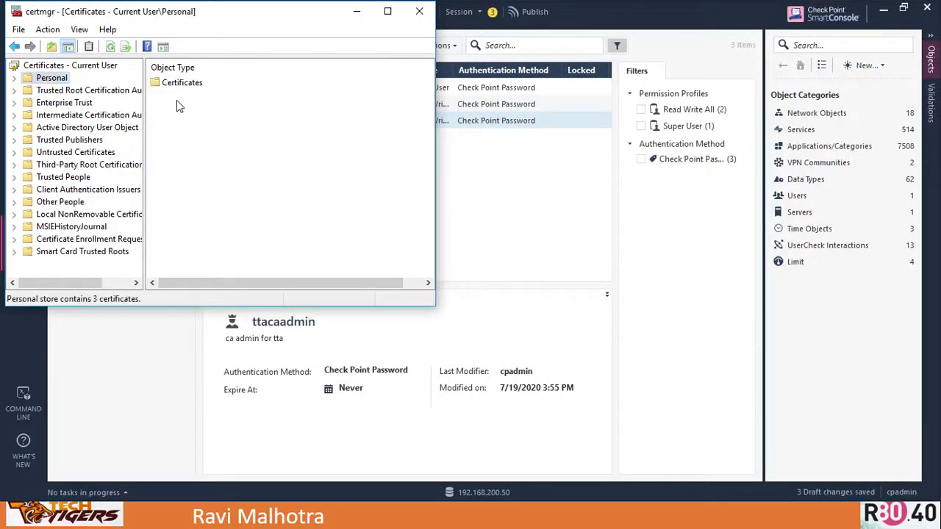
pyautogui.rightClick(177, 100)
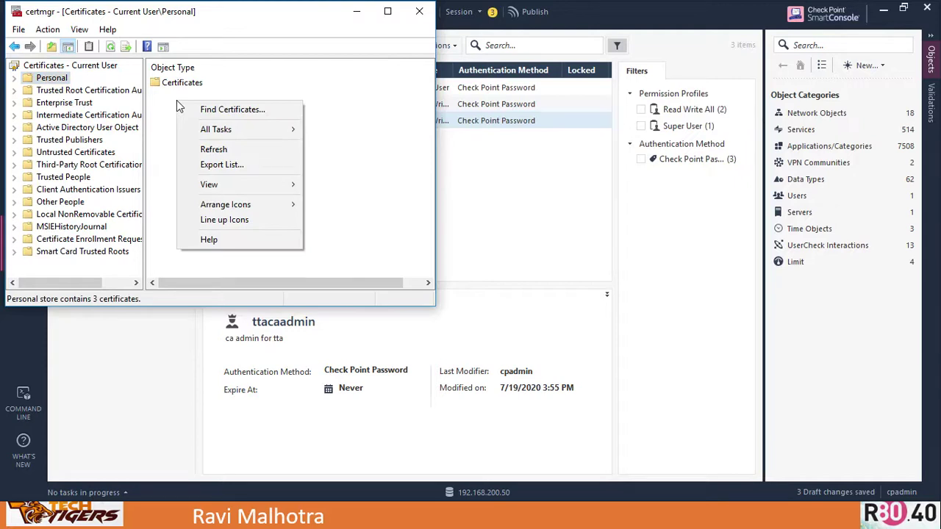
# - Return to Certificates - Current User, browse its menus and Options dialog, then close certmgr
pyautogui.click(46, 29)
pyautogui.click(274, 177)
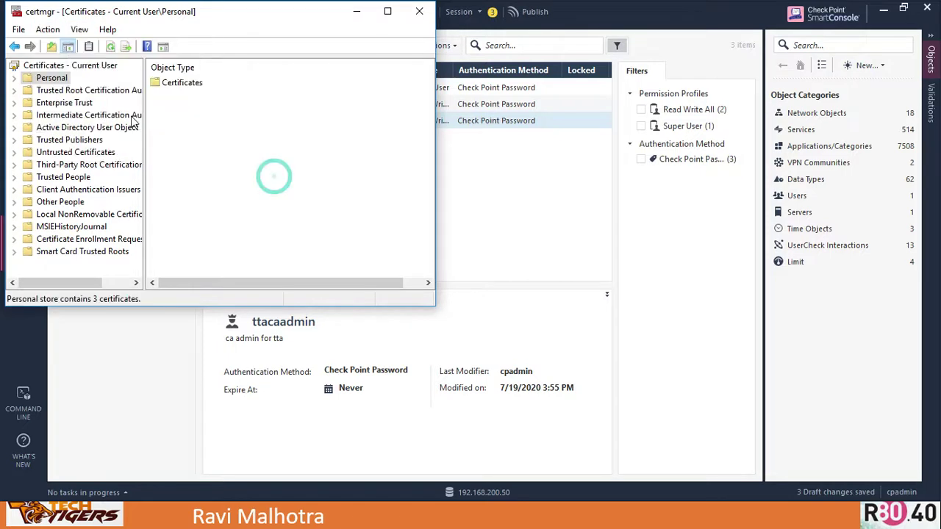
pyautogui.click(89, 66)
pyautogui.click(48, 29)
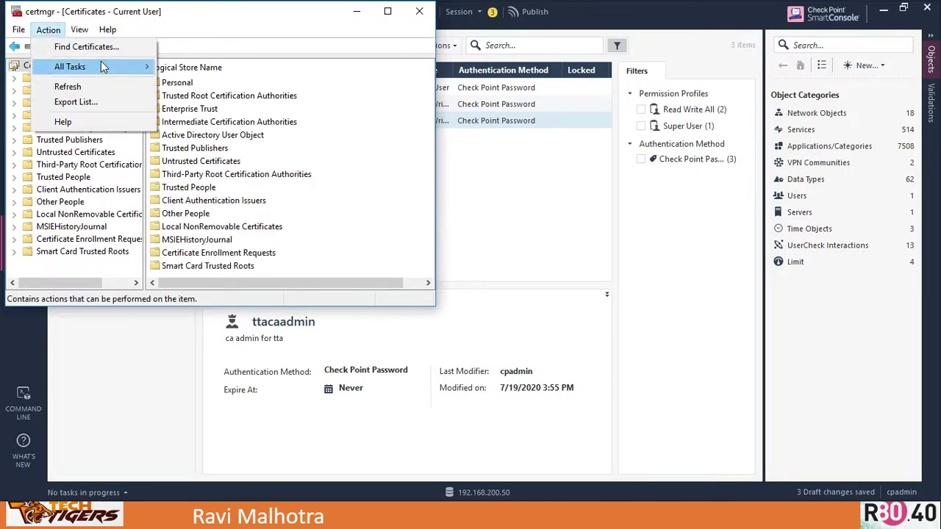
pyautogui.moveTo(105, 68)
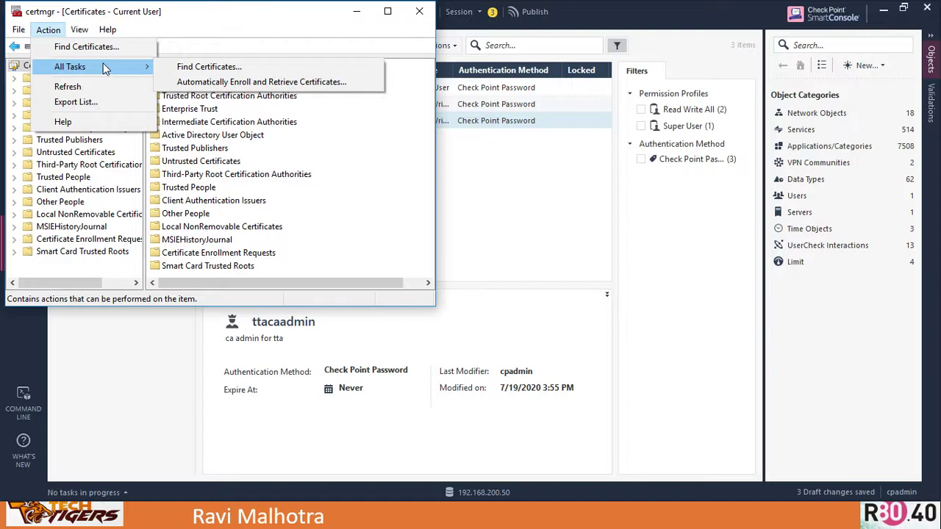
pyautogui.click(79, 29)
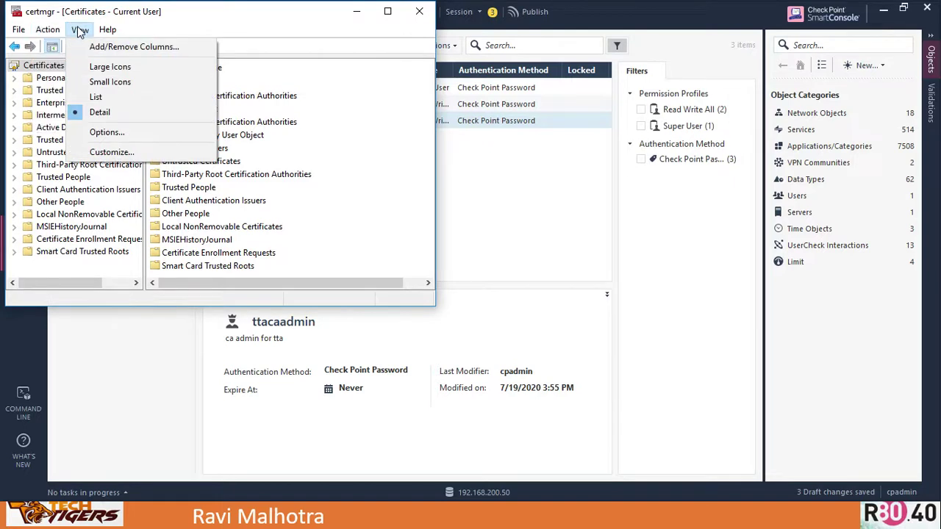
pyautogui.click(18, 30)
pyautogui.click(18, 29)
pyautogui.click(48, 46)
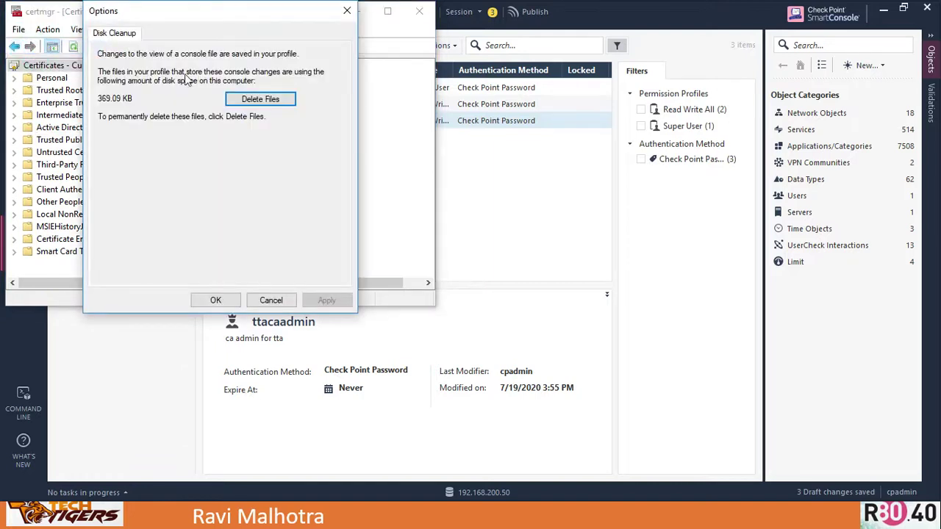
pyautogui.click(345, 12)
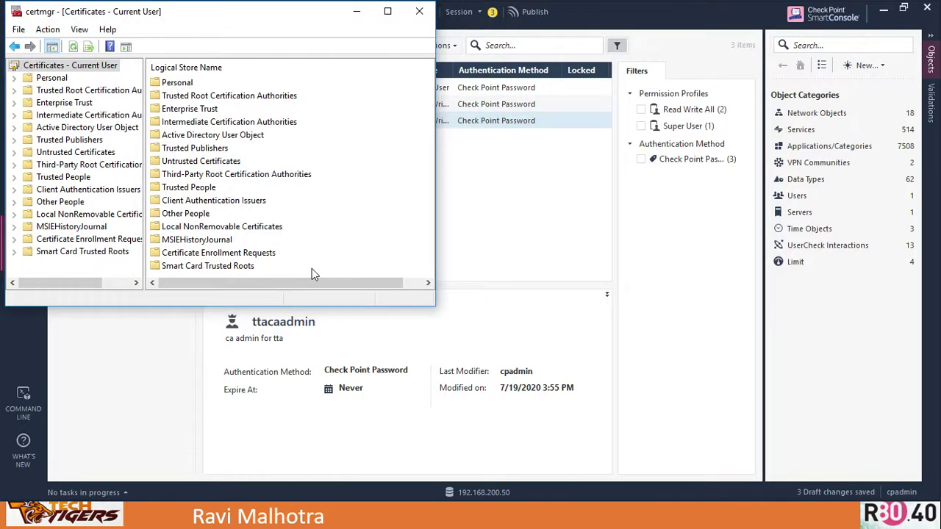
pyautogui.hotkey('alt', 'F4')
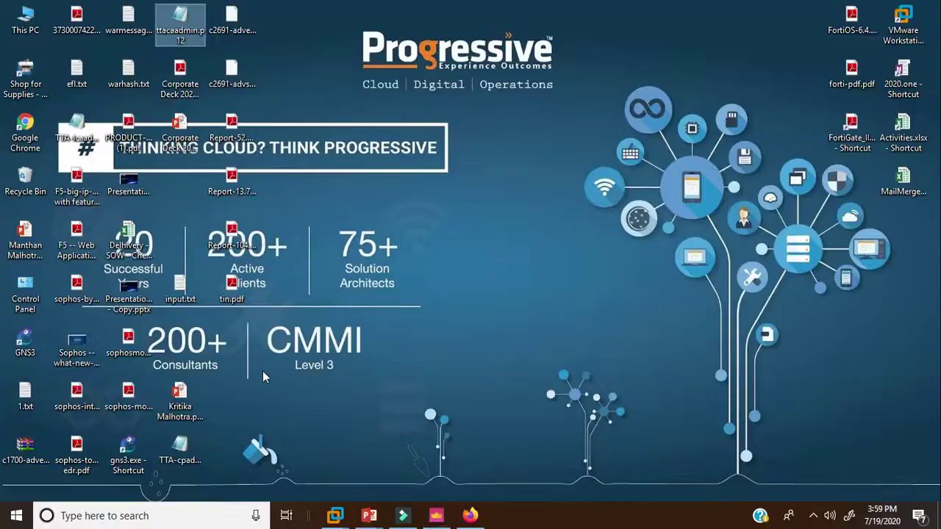
# - Open Firefox Options on Privacy & Security, scrolled down to the Certificates section
pyautogui.click(474, 514)
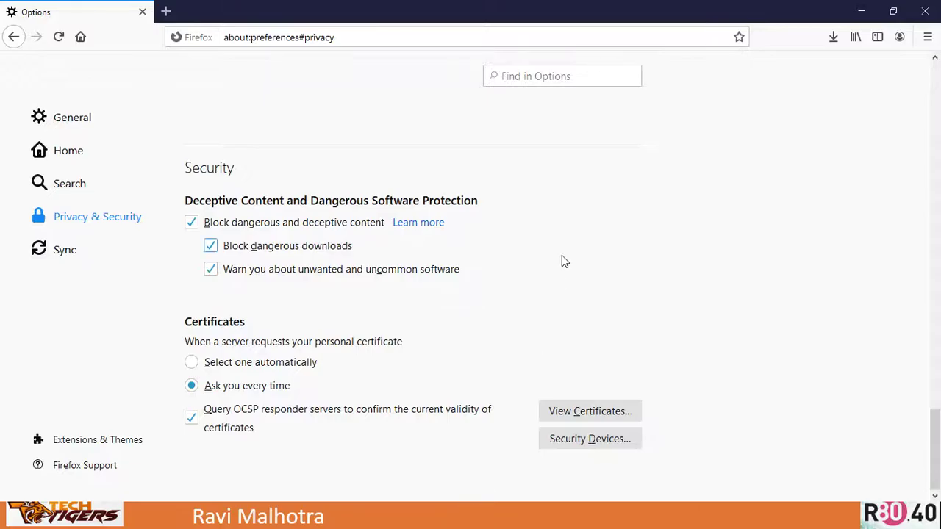
pyautogui.click(927, 38)
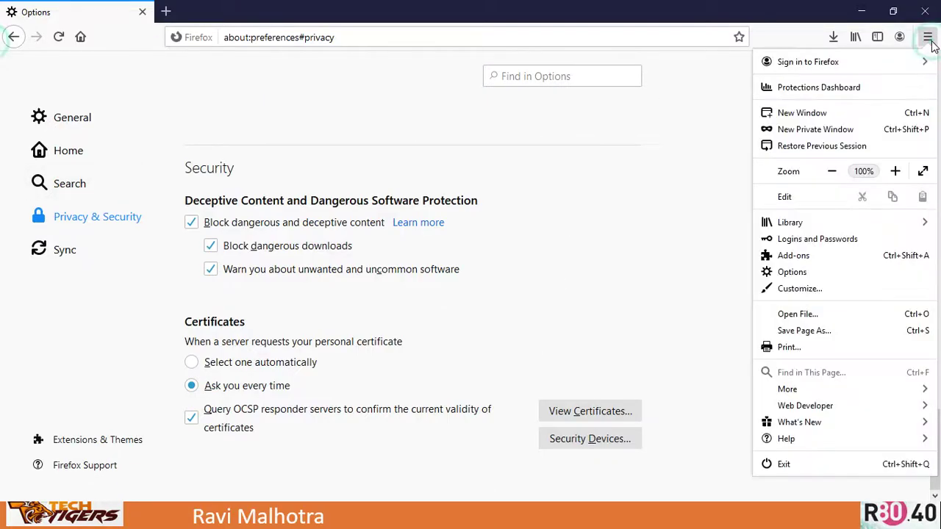
pyautogui.click(792, 272)
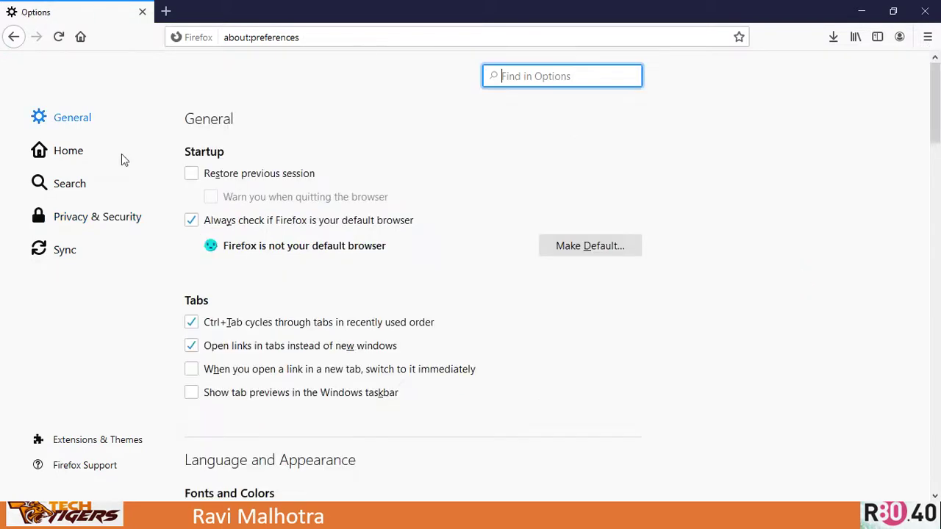
pyautogui.click(68, 220)
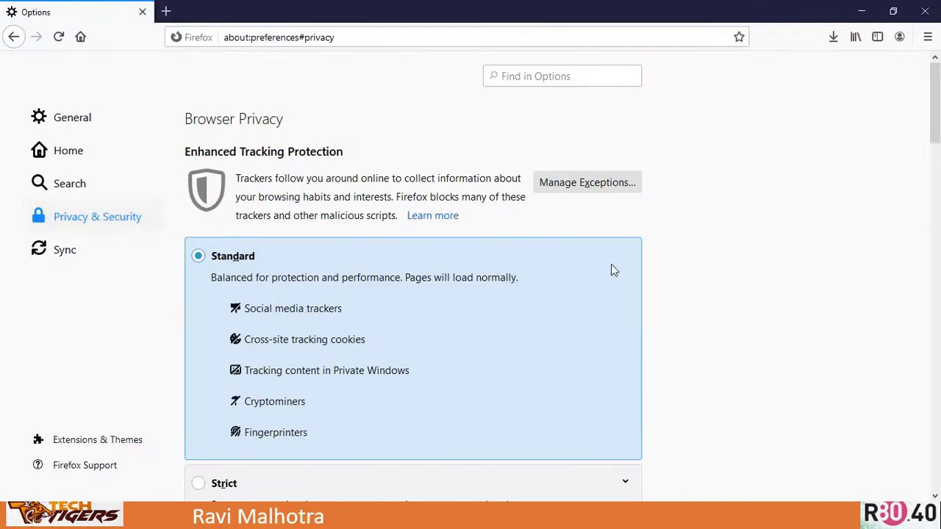
pyautogui.moveTo(932, 134); pyautogui.dragTo(919, 483)
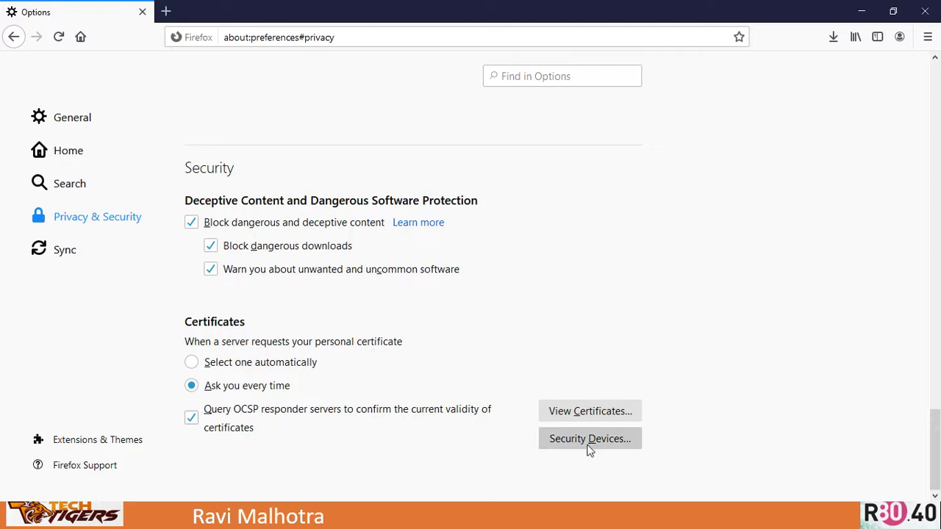
# - Import ttacaadmin.p12 from the Desktop into Firefox, re-entering the backup password after an error
pyautogui.click(588, 412)
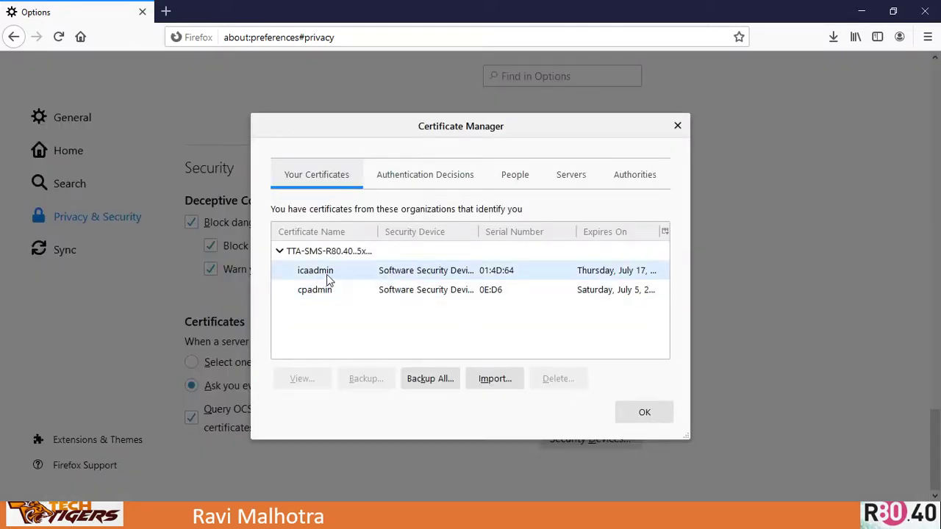
pyautogui.click(497, 379)
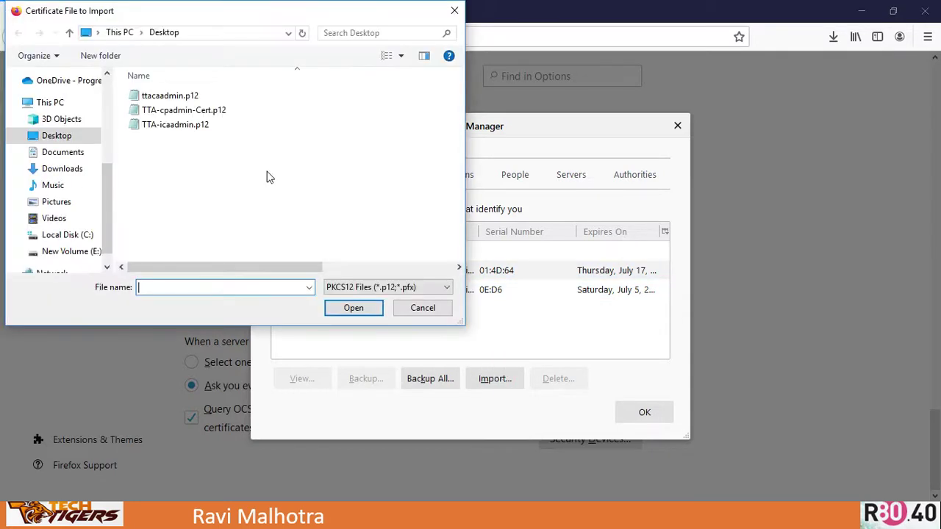
pyautogui.click(159, 100)
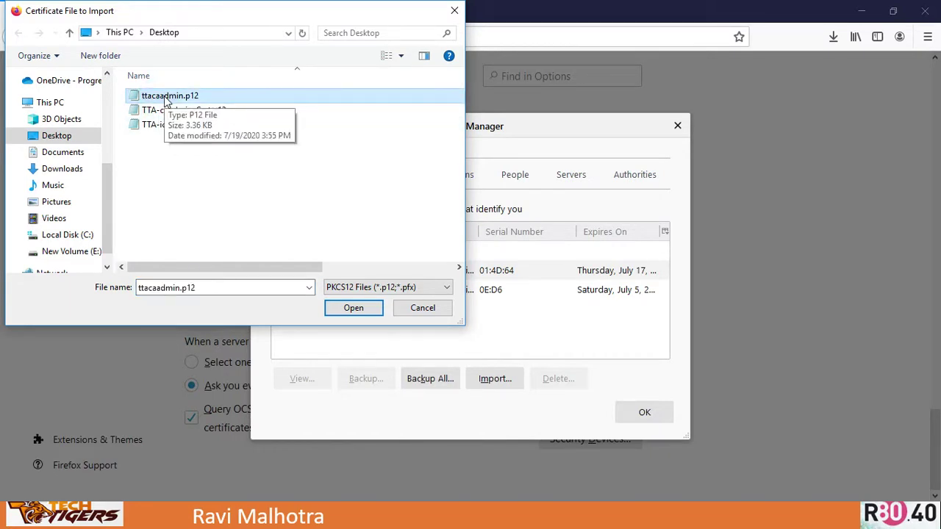
pyautogui.click(353, 307)
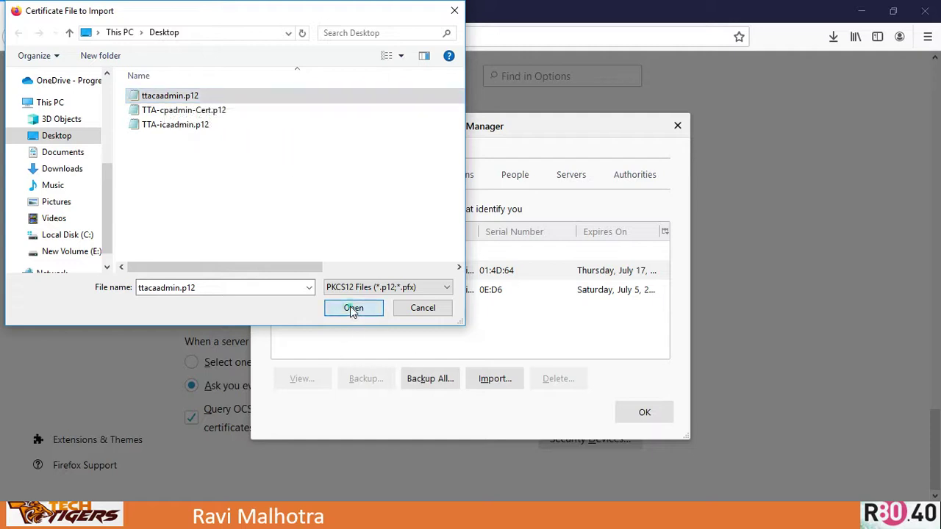
pyautogui.click(388, 257)
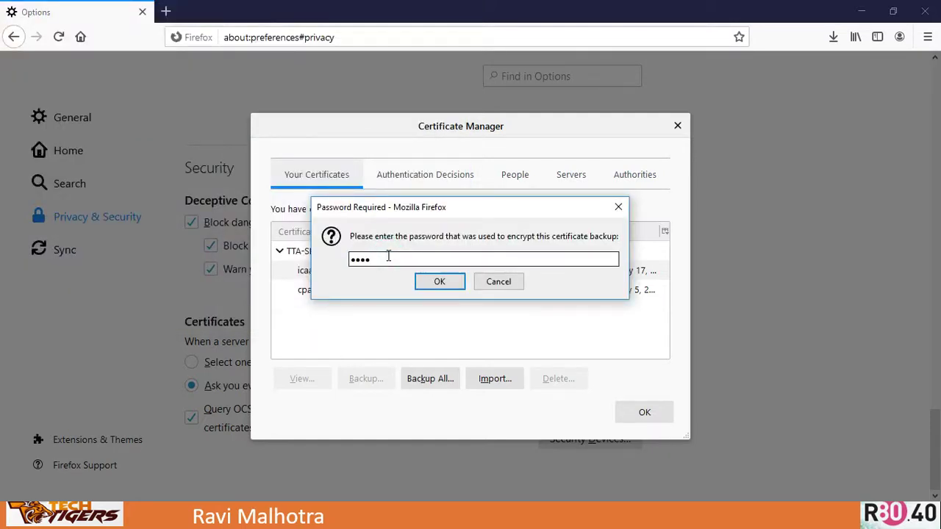
pyautogui.click(441, 283)
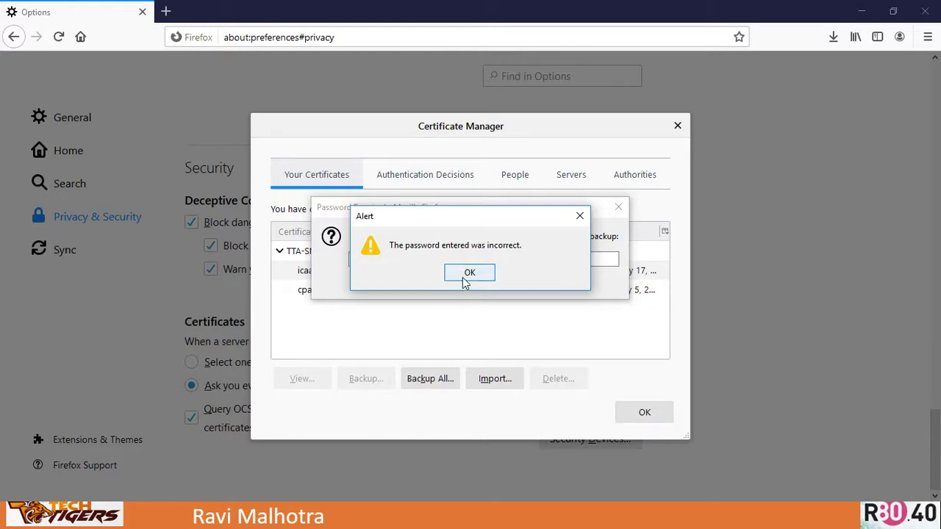
pyautogui.click(464, 278)
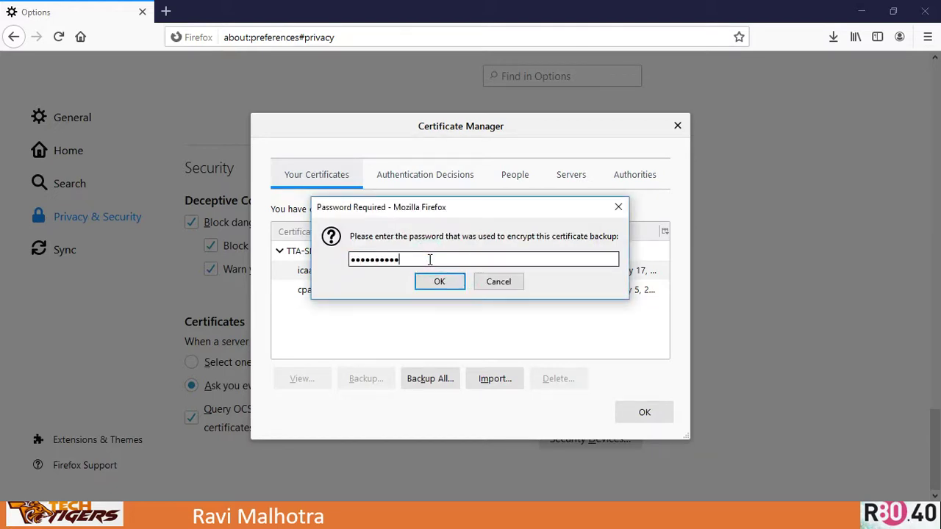
pyautogui.click(434, 281)
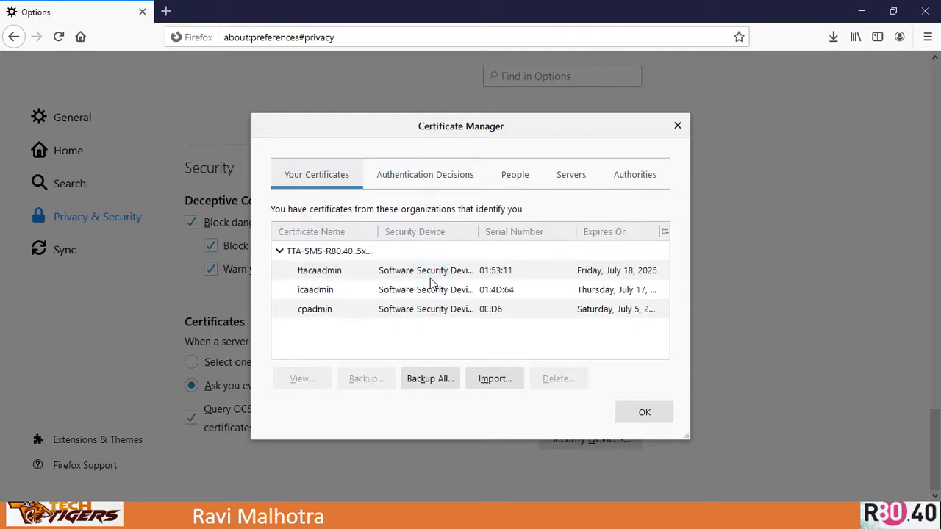
pyautogui.click(319, 273)
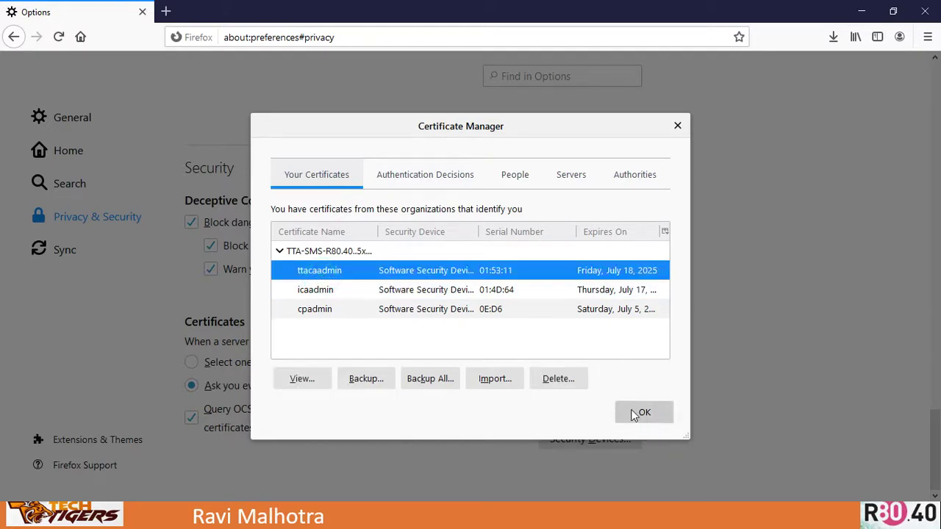
# - Inspect the ttacaadmin certificate's details, then close the details page and Certificate Manager
pyautogui.click(303, 380)
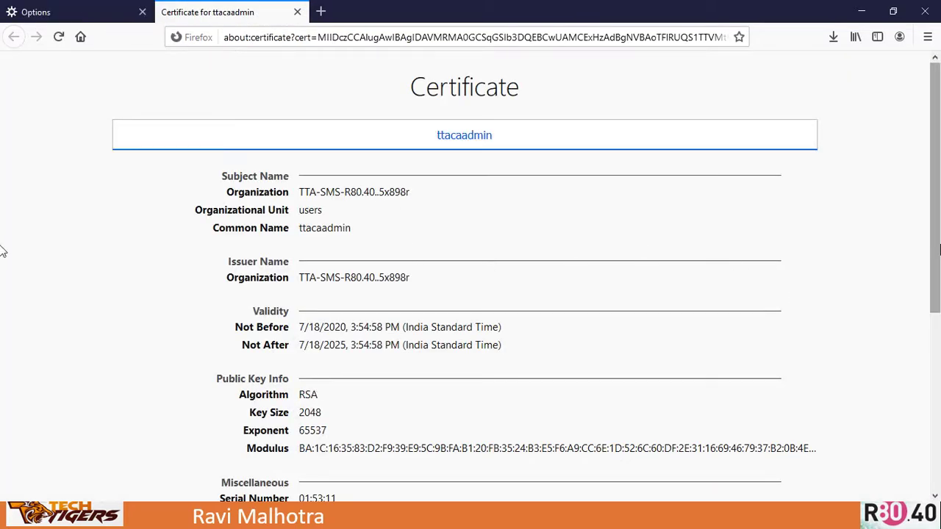
pyautogui.scroll(-4, 936, 227)
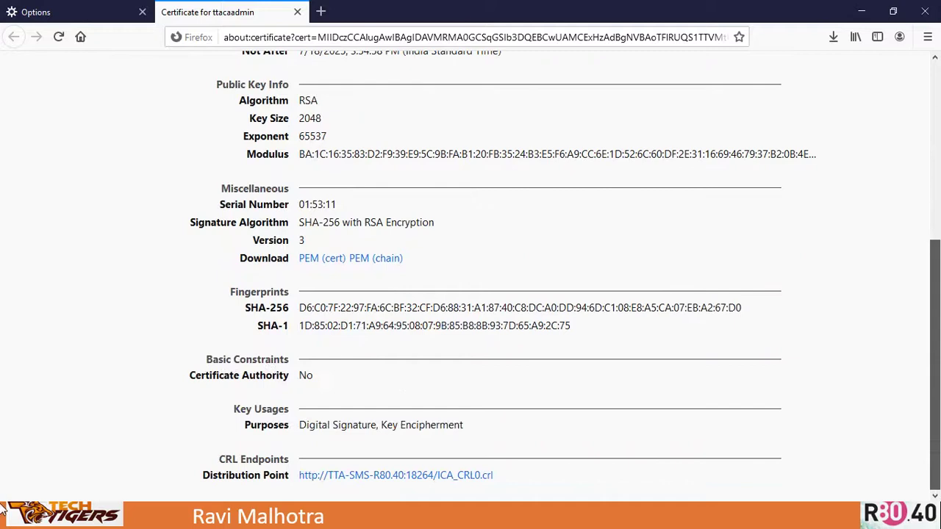
pyautogui.scroll(4, 4, 342)
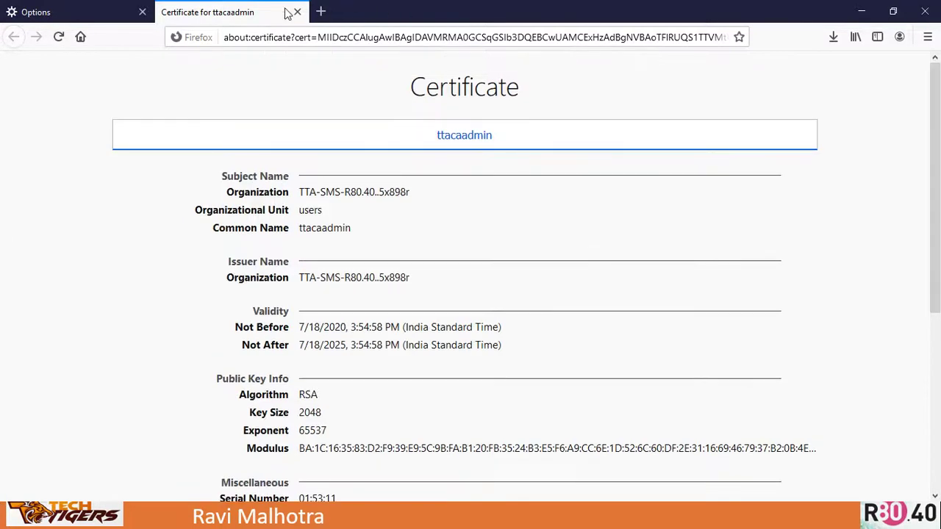
pyautogui.click(297, 12)
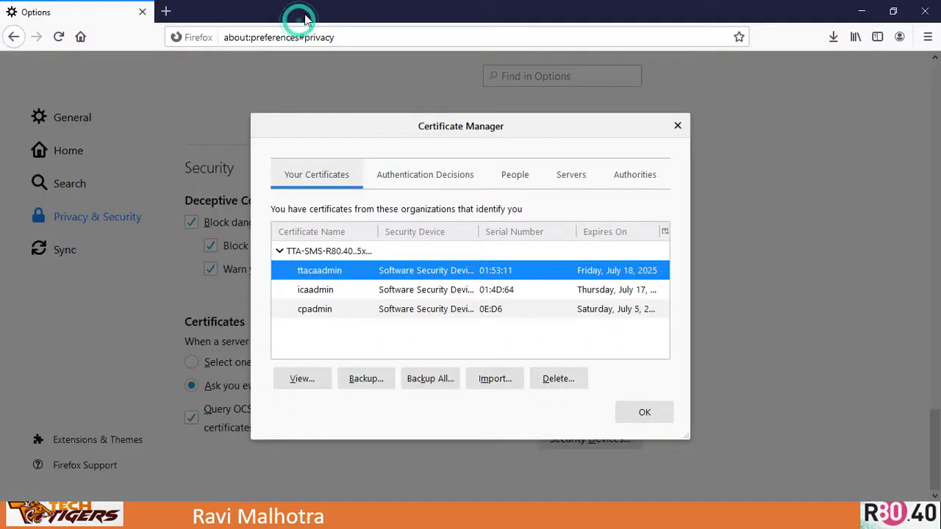
pyautogui.click(640, 416)
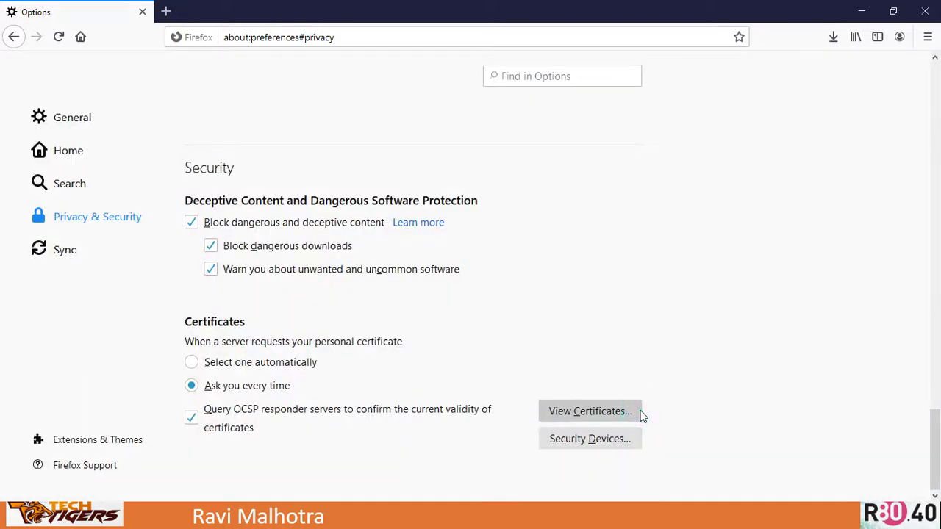
pyautogui.hotkey('alt', 'Tab')
pyautogui.press('Tab')
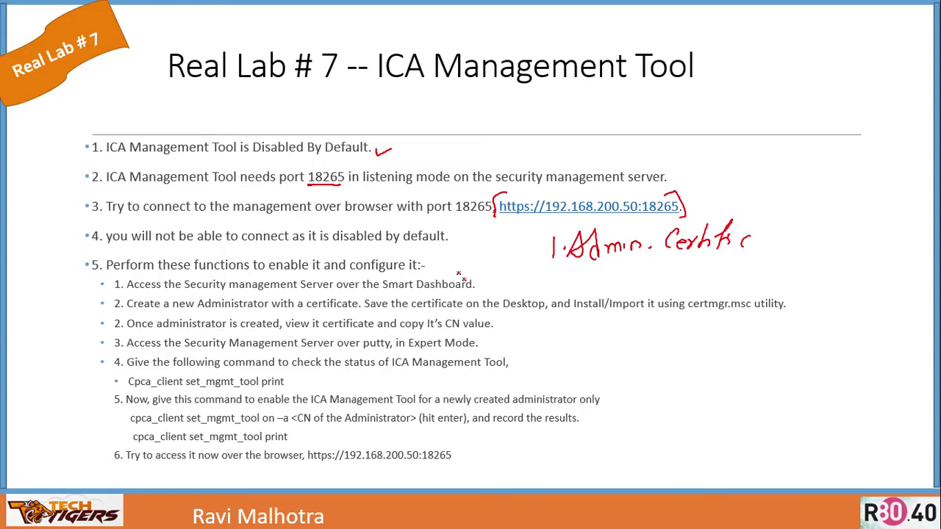
# - Tick the Dashboard, administrator, Desktop save, certmgr import, CN value and Expert Mode steps; underline 'It's CN value'
pyautogui.moveTo(482, 282); pyautogui.dragTo(503, 279)
pyautogui.moveTo(314, 292); pyautogui.dragTo(335, 285)
pyautogui.moveTo(499, 293)
pyautogui.mouseDown()
pyautogui.moveTo(504, 300)
pyautogui.moveTo(515, 289)
pyautogui.mouseUp()
pyautogui.moveTo(646, 293); pyautogui.dragTo(669, 285)
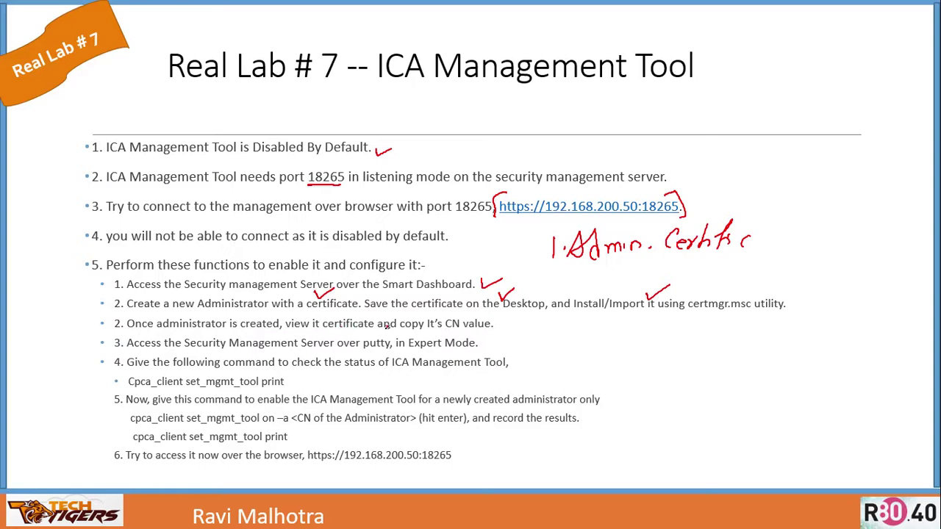
pyautogui.moveTo(426, 333)
pyautogui.mouseDown()
pyautogui.moveTo(491, 331)
pyautogui.moveTo(518, 317)
pyautogui.mouseUp()
pyautogui.moveTo(478, 344); pyautogui.dragTo(497, 341)
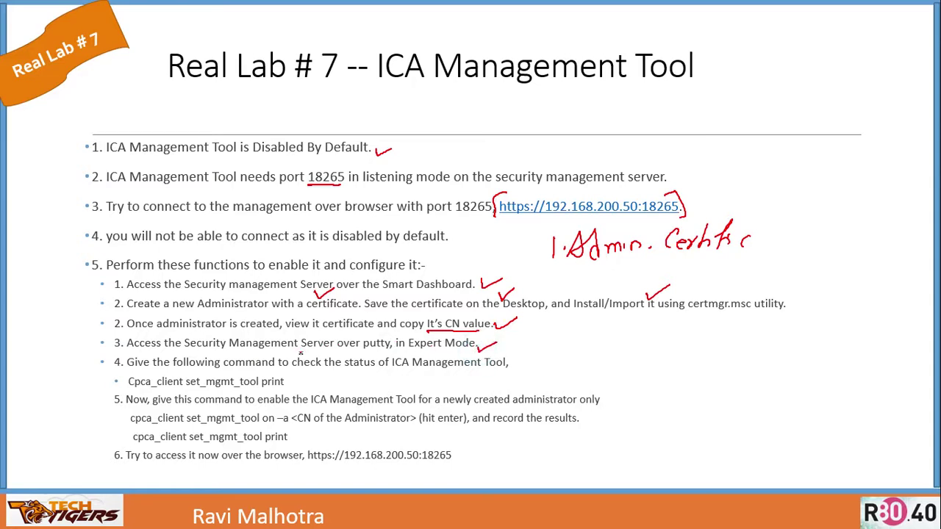